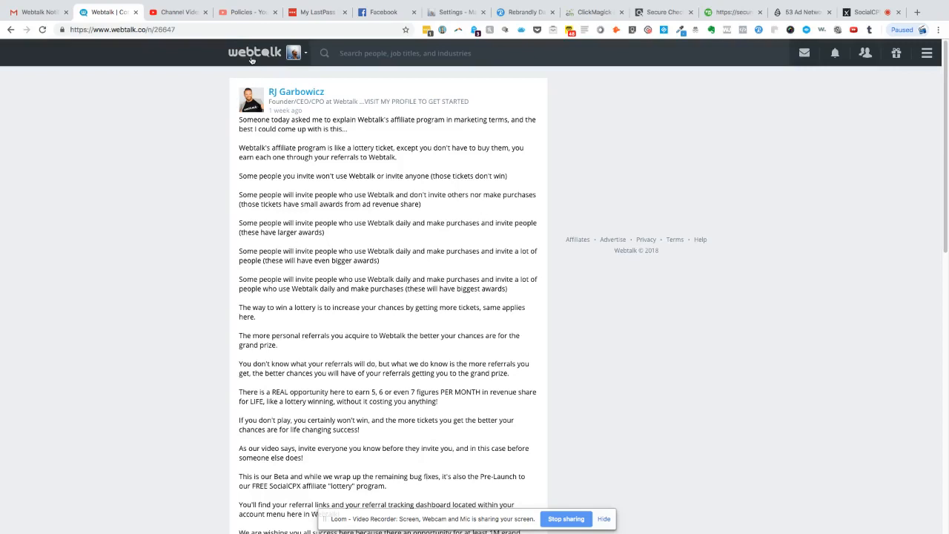
Go to the home news feed via the Webtalk logo from the founder's post
left_click(252, 54)
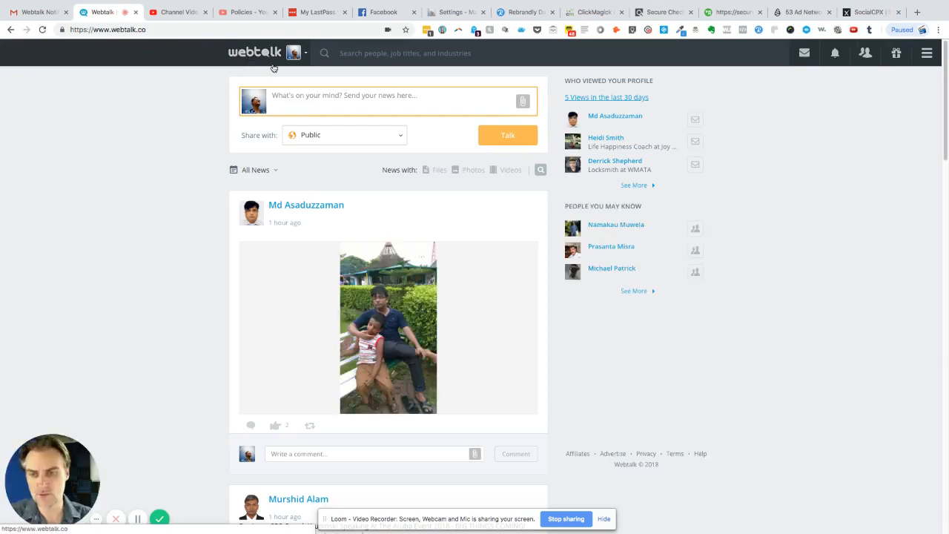
scroll(209, 172, "down", 5)
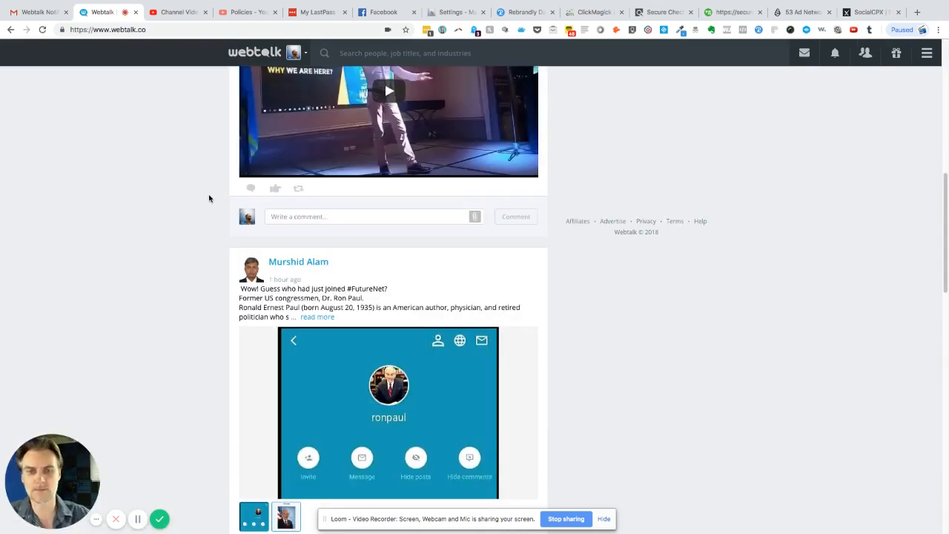
scroll(209, 198, "down", 1)
scroll(208, 199, "down", 1)
scroll(208, 199, "down", 1)
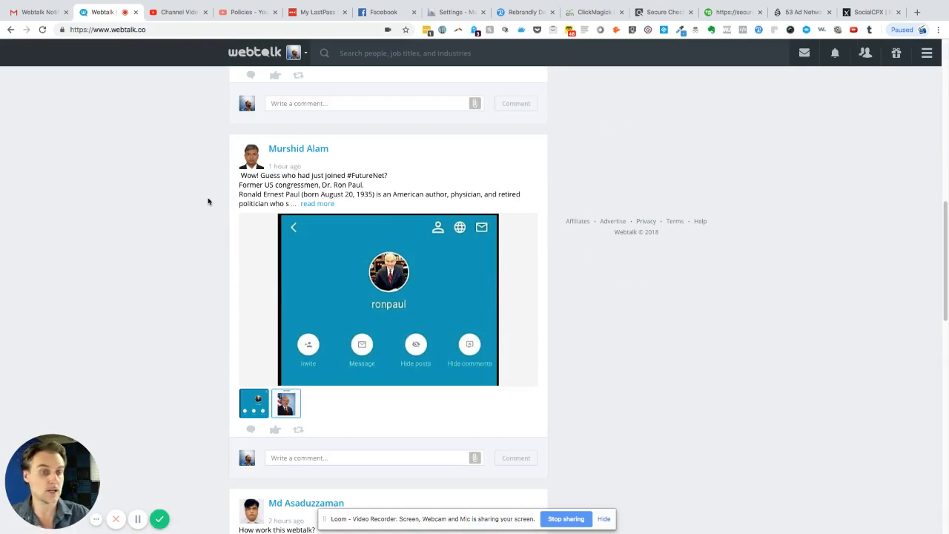
scroll(208, 201, "down", 1)
scroll(207, 201, "down", 3)
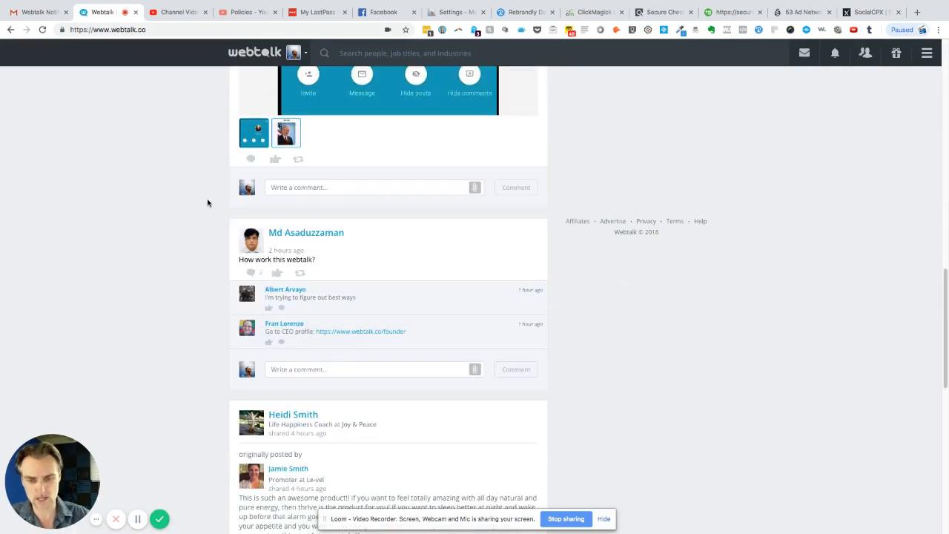
scroll(208, 201, "down", 1)
scroll(208, 206, "down", 1)
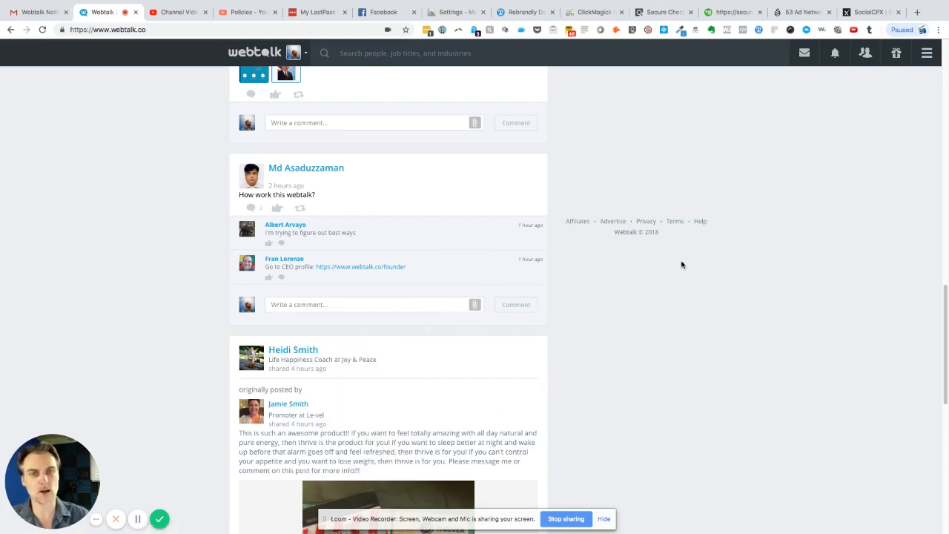
scroll(651, 289, "down", 3)
scroll(646, 293, "down", 6)
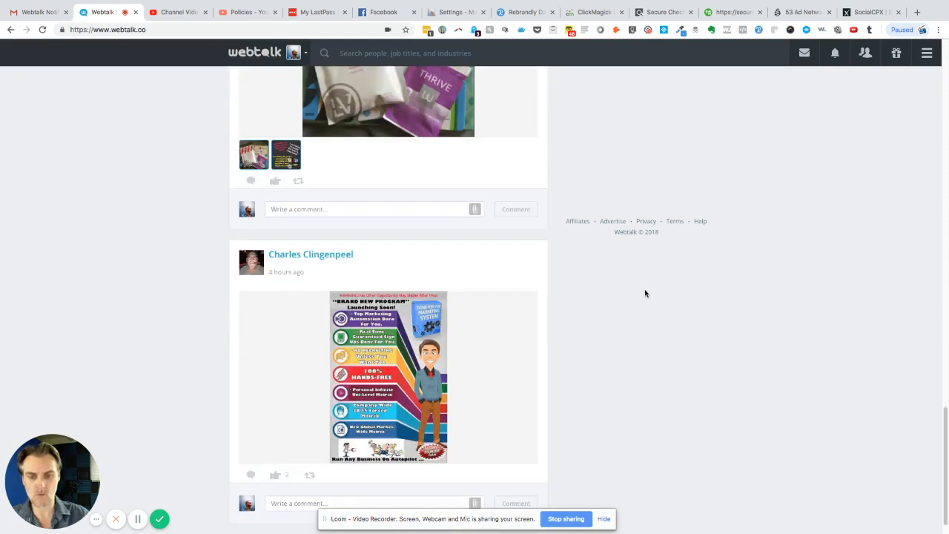
scroll(645, 292, "down", 2)
scroll(645, 292, "down", 1)
scroll(645, 293, "down", 1)
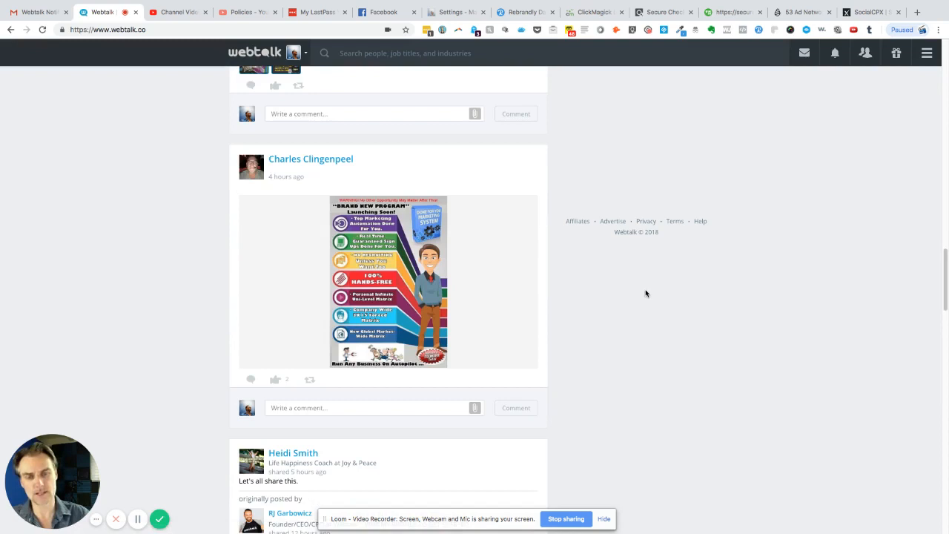
View your own profile page from the account menu
left_click(306, 57)
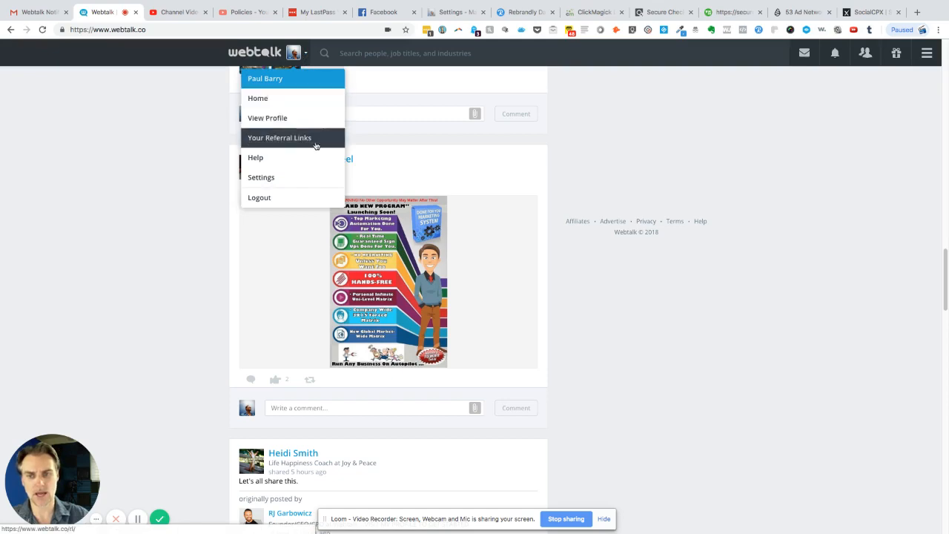
left_click(285, 120)
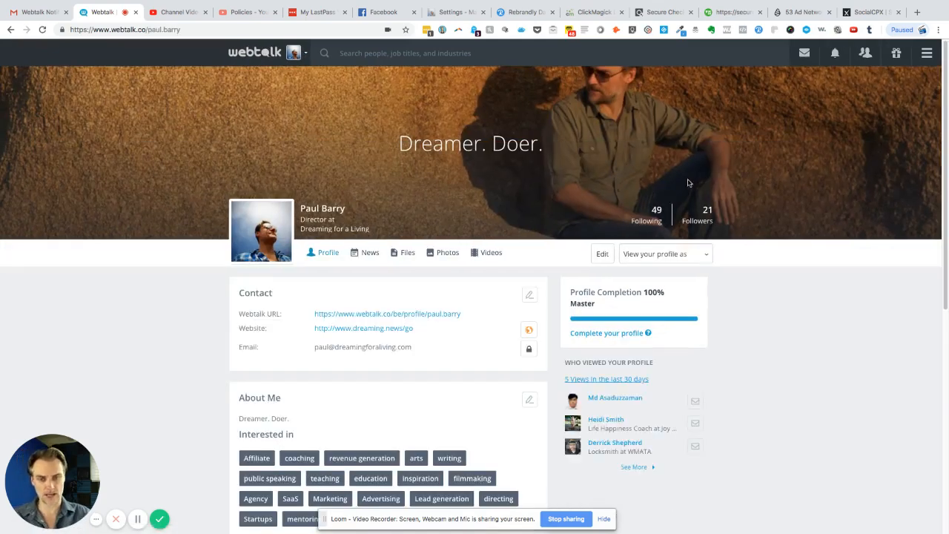
scroll(697, 182, "down", 1)
scroll(667, 189, "down", 5)
scroll(664, 190, "down", 1)
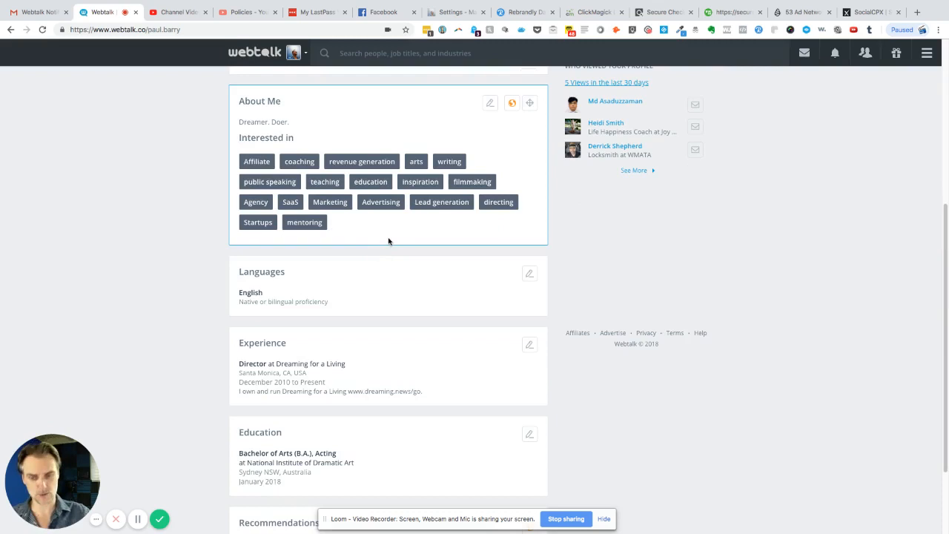
scroll(387, 240, "down", 1)
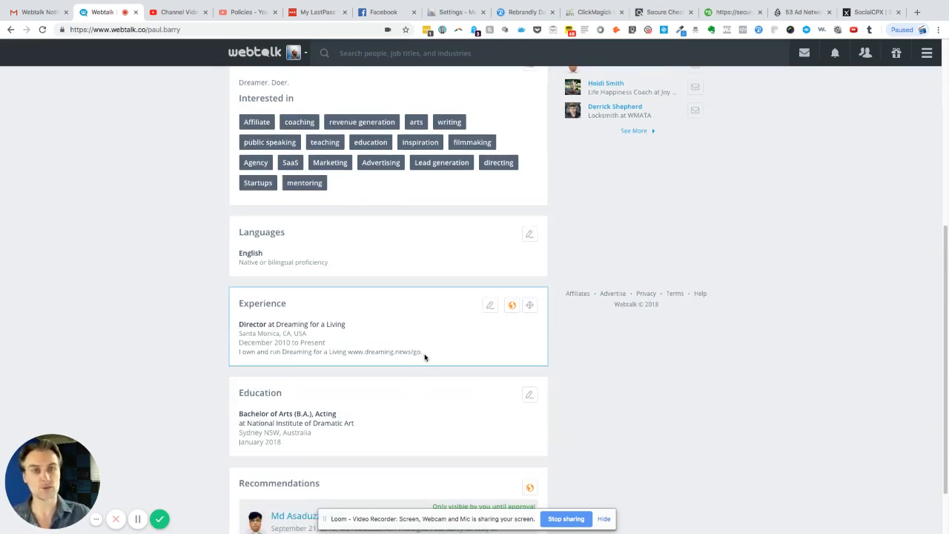
scroll(424, 357, "up", 2)
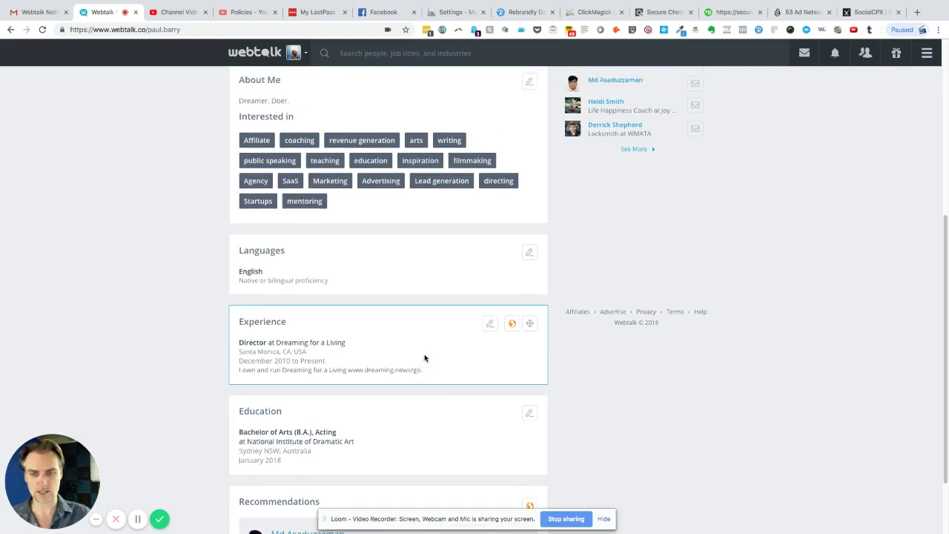
scroll(415, 345, "up", 5)
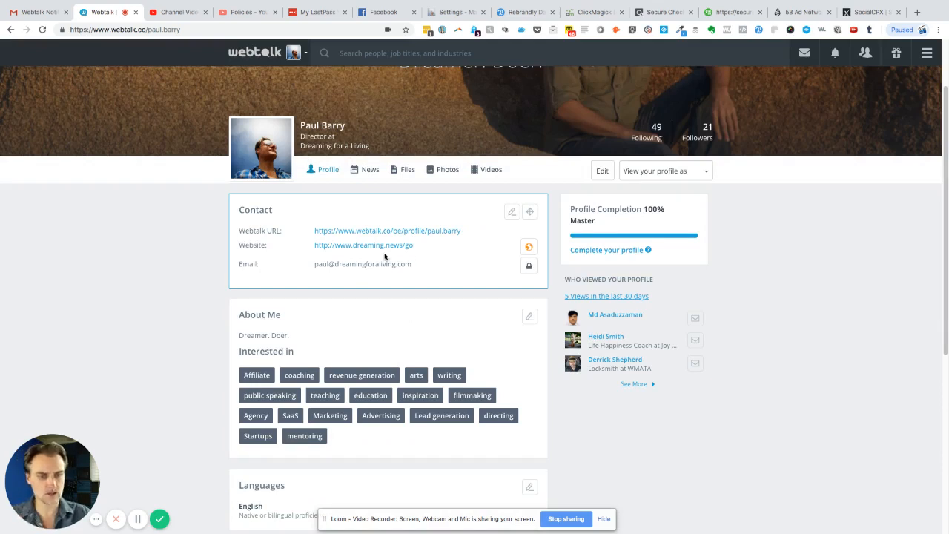
Accept the pending connection request from the header's connections list
left_click(867, 55)
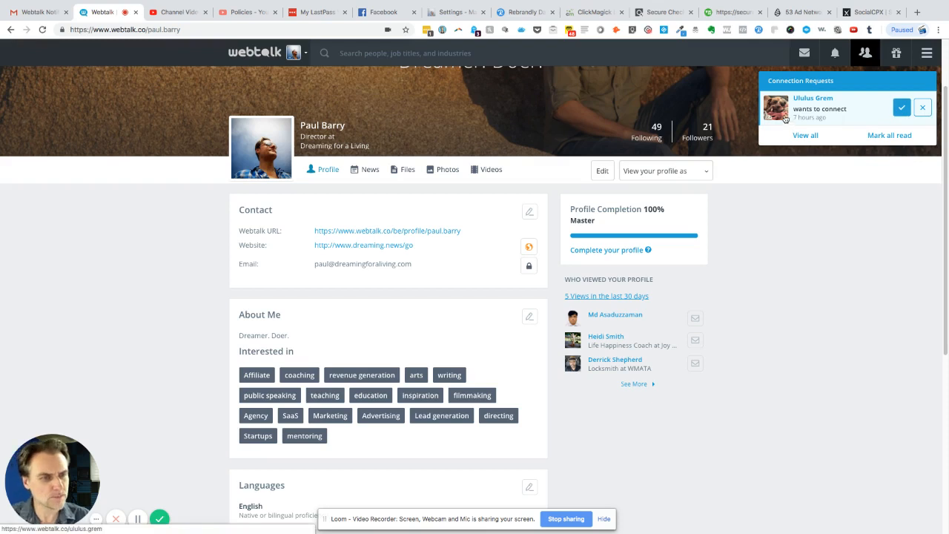
left_click(903, 109)
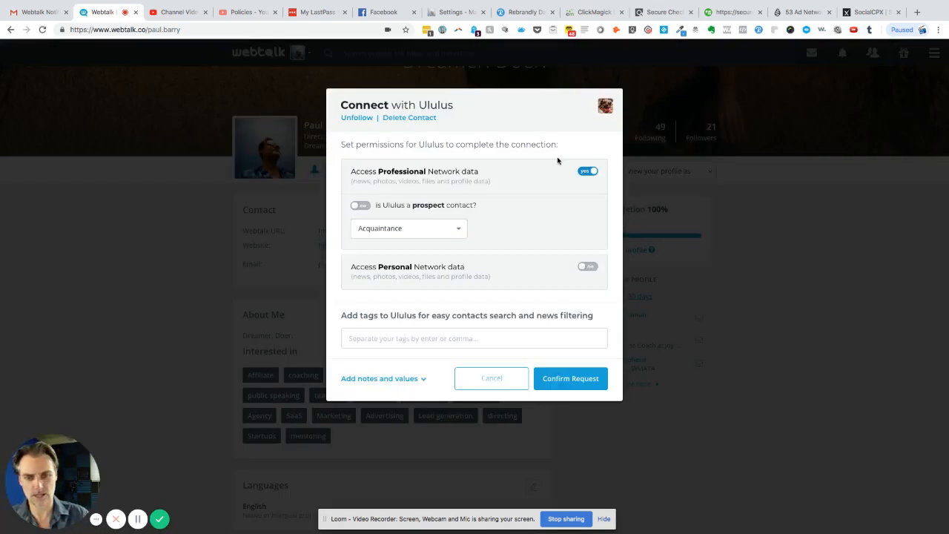
left_click(587, 267)
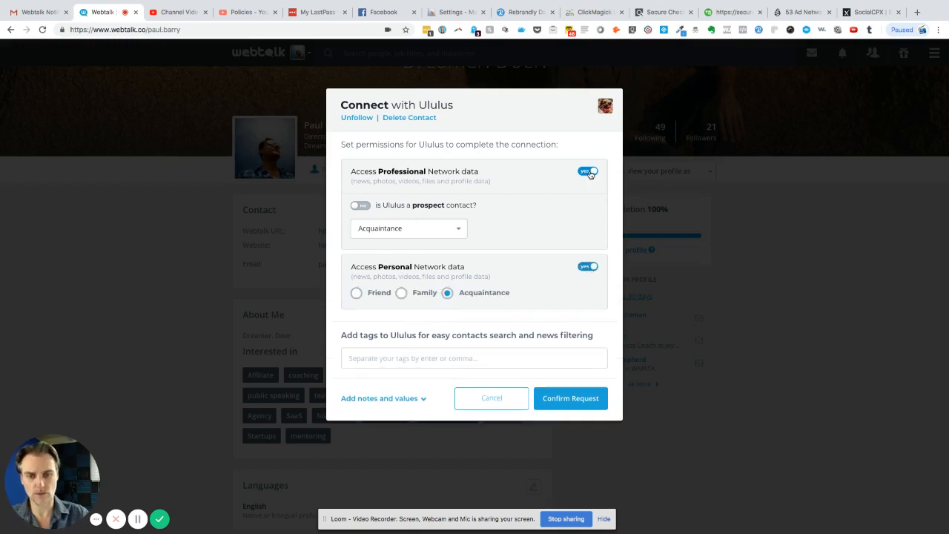
left_click(587, 266)
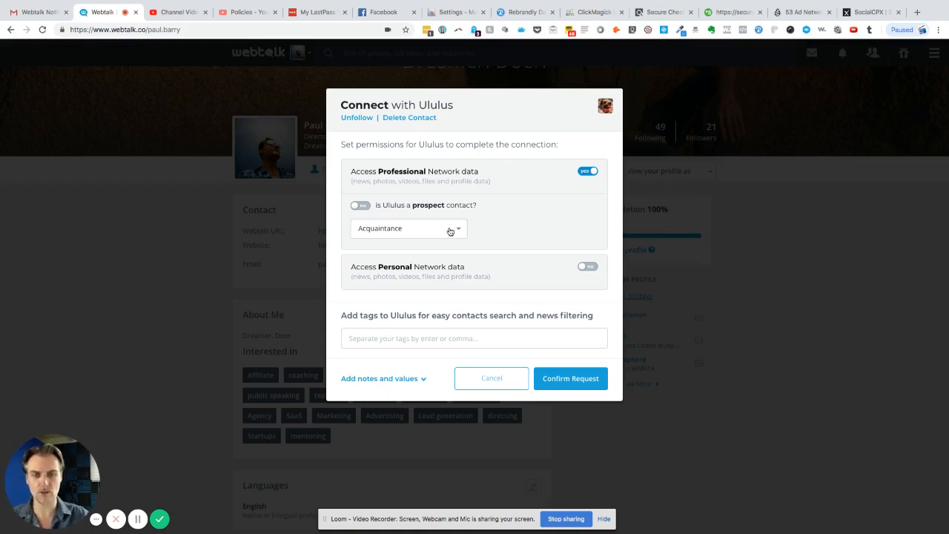
left_click(587, 266)
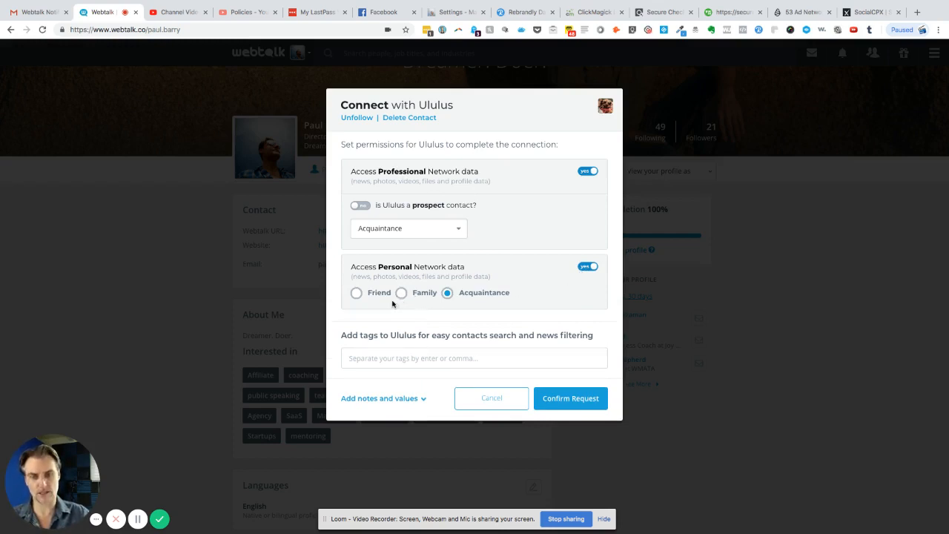
left_click(587, 266)
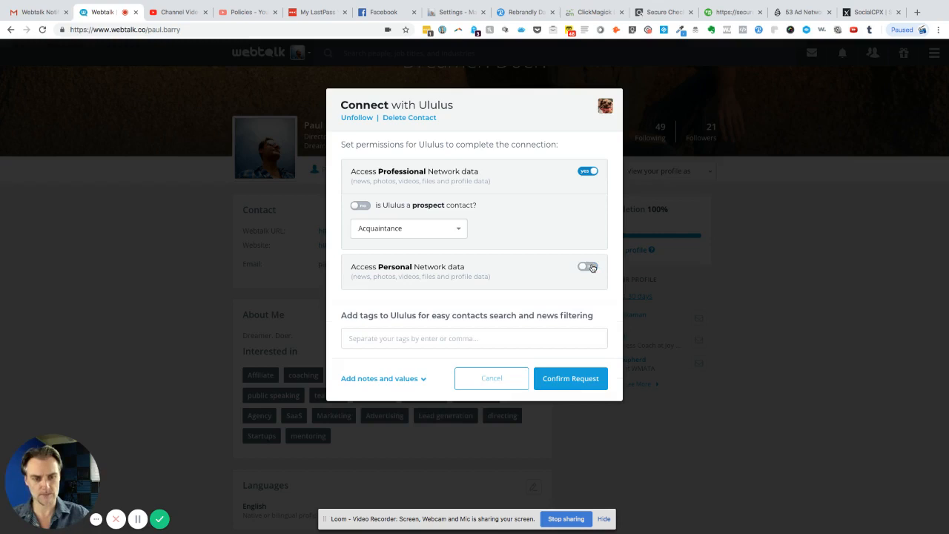
left_click(461, 231)
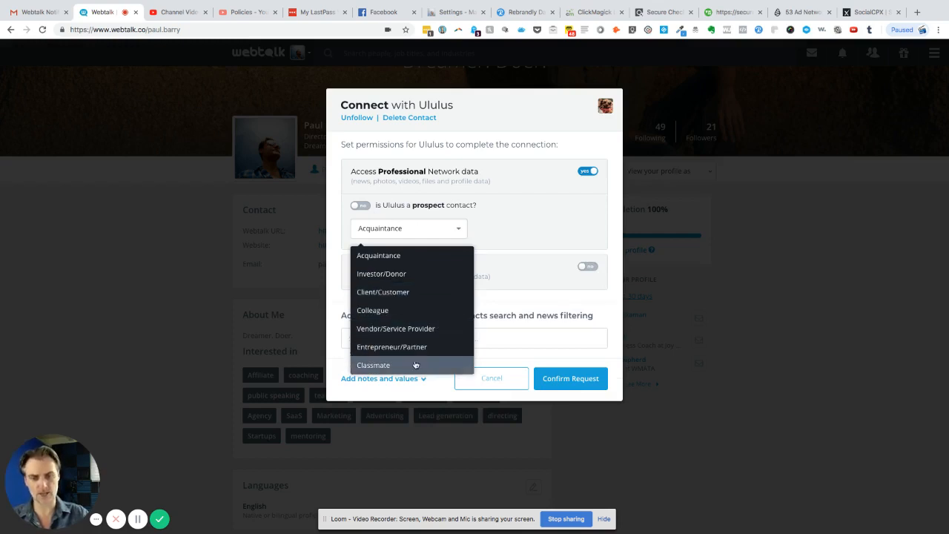
left_click(527, 233)
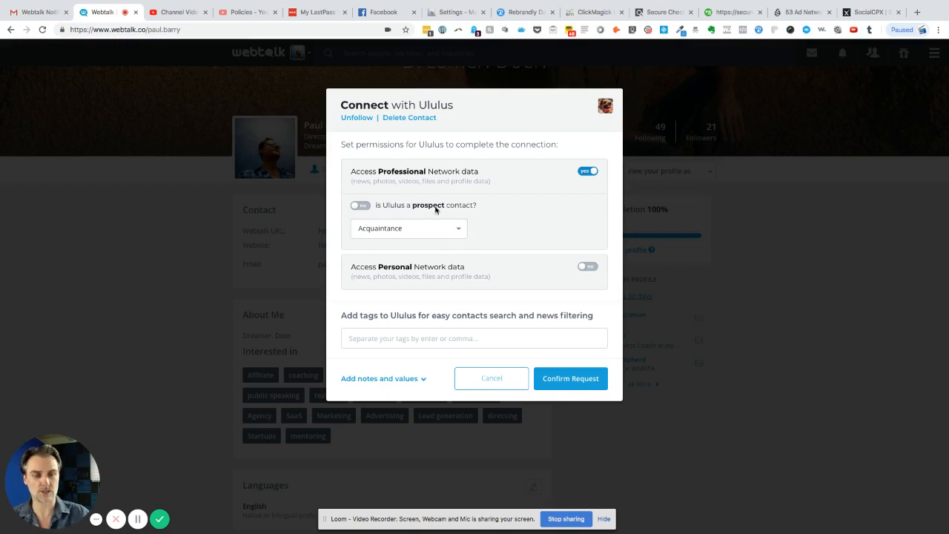
left_click(587, 172)
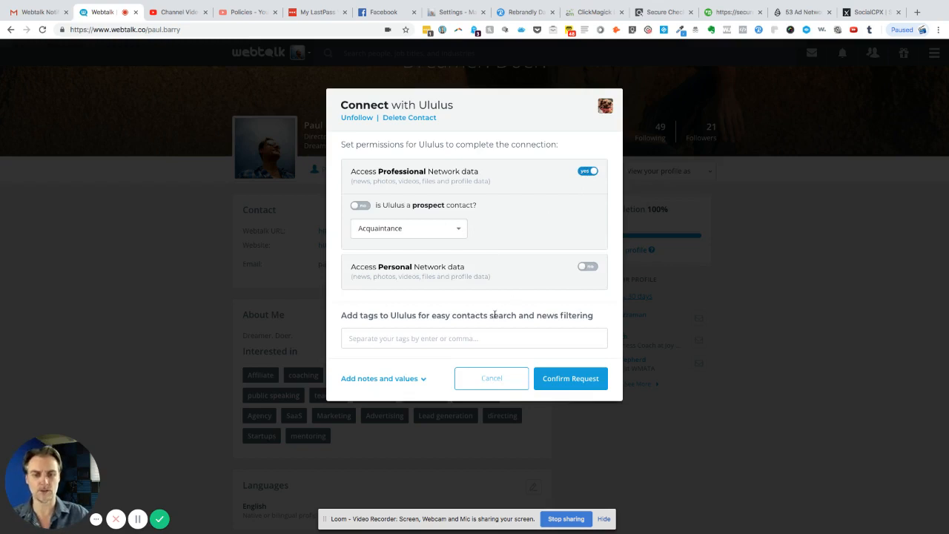
left_click(389, 338)
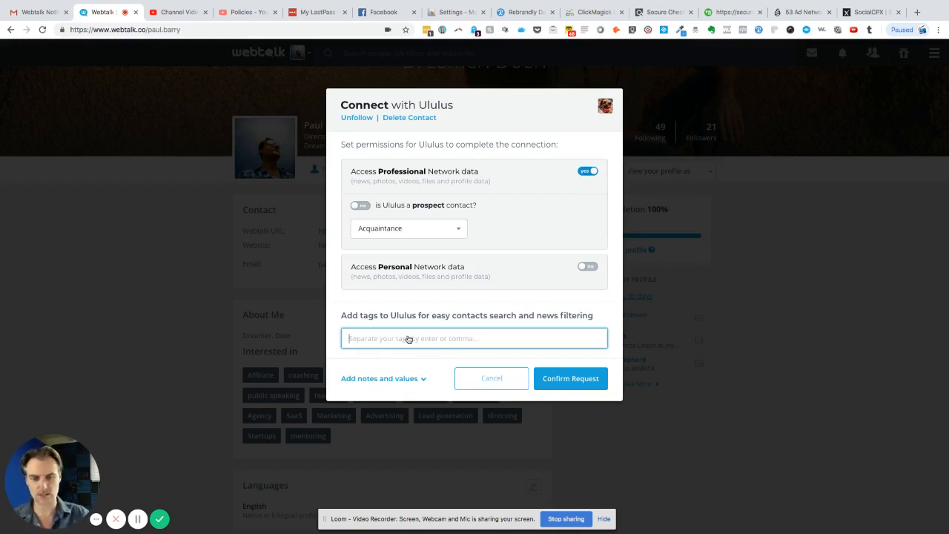
type("blo")
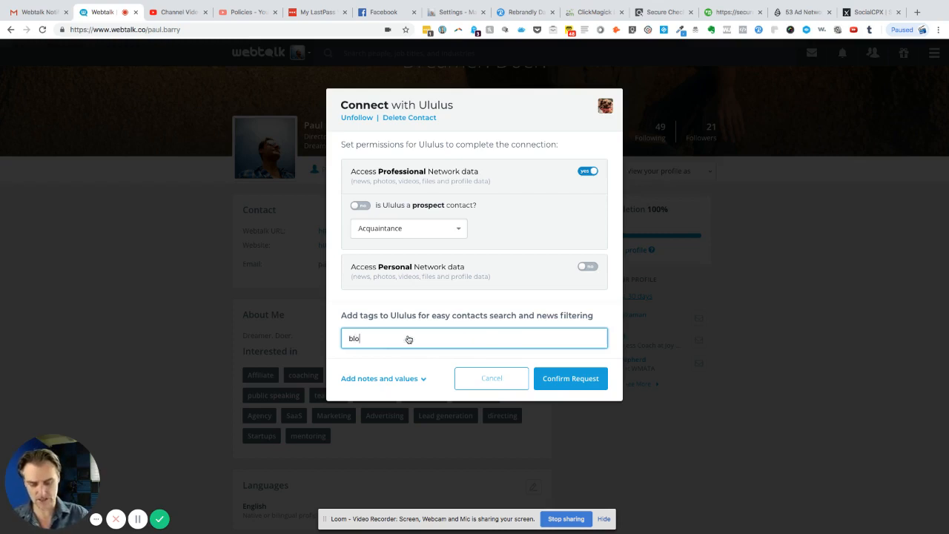
type("gger")
key("Return")
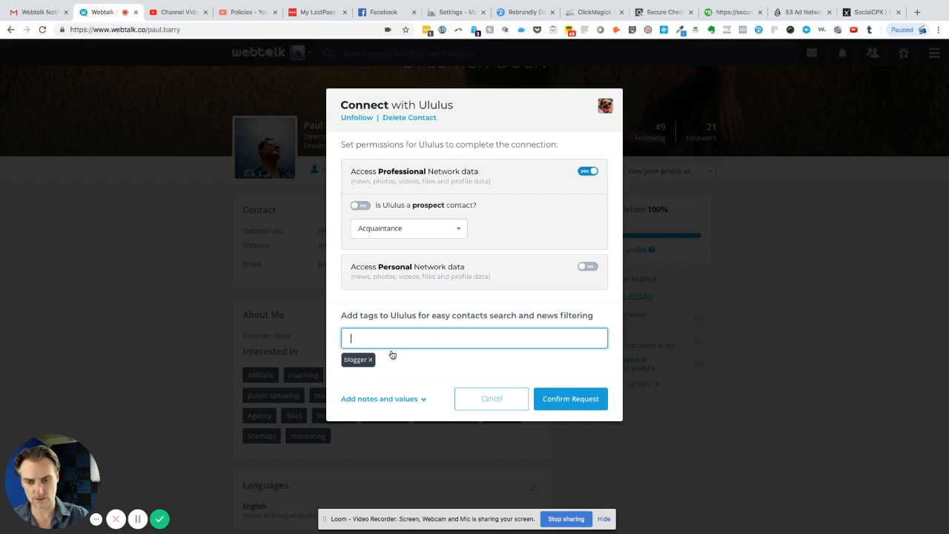
left_click(370, 360)
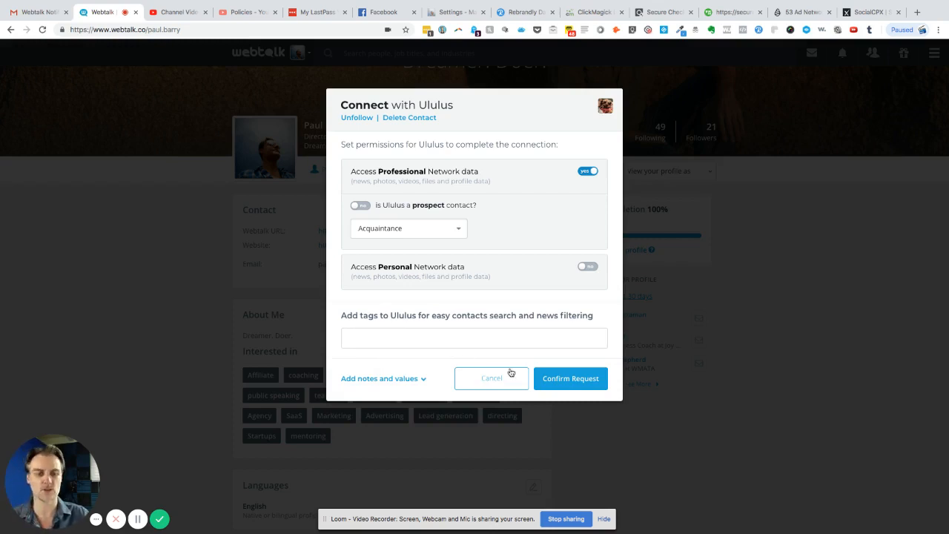
Confirm the connection request, then go back to the news feed
left_click(554, 379)
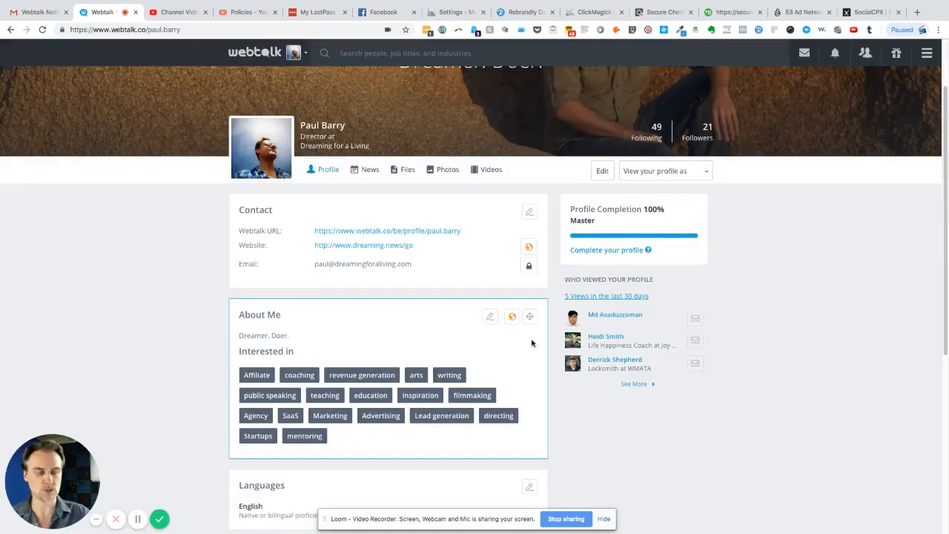
mouse_move(388, 240)
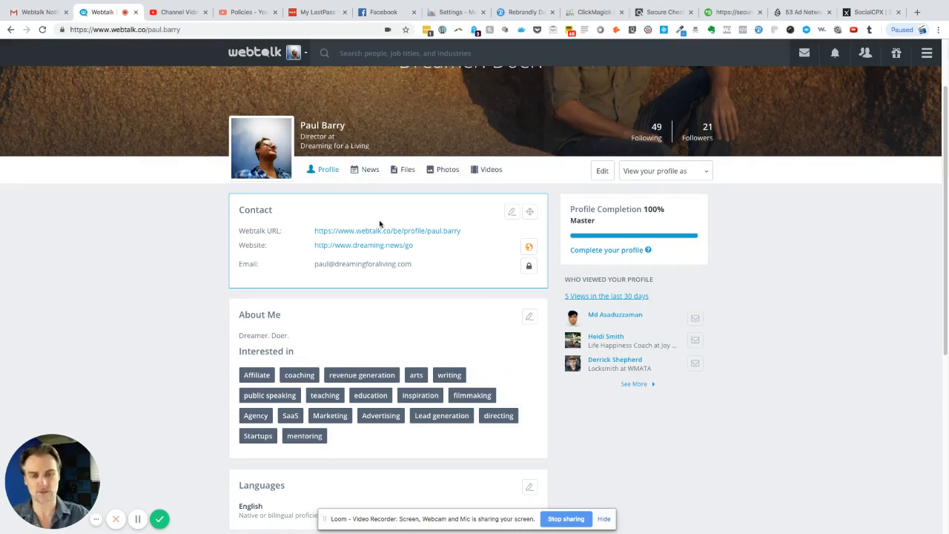
scroll(434, 228, "up", 3)
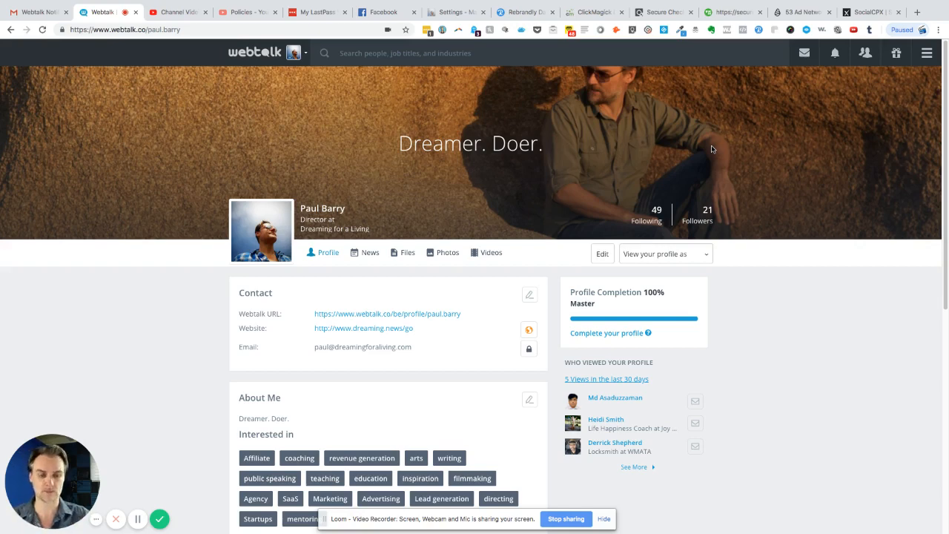
scroll(711, 148, "down", 2)
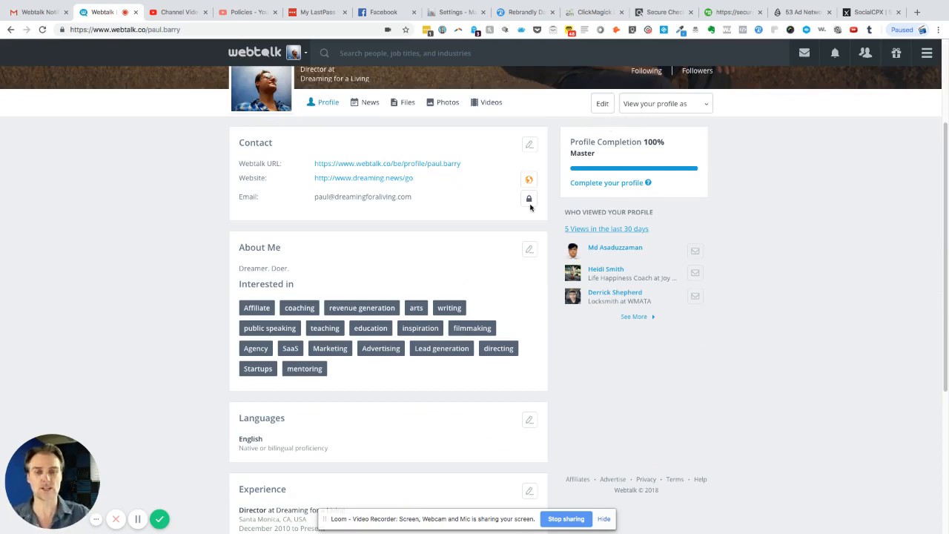
mouse_move(388, 322)
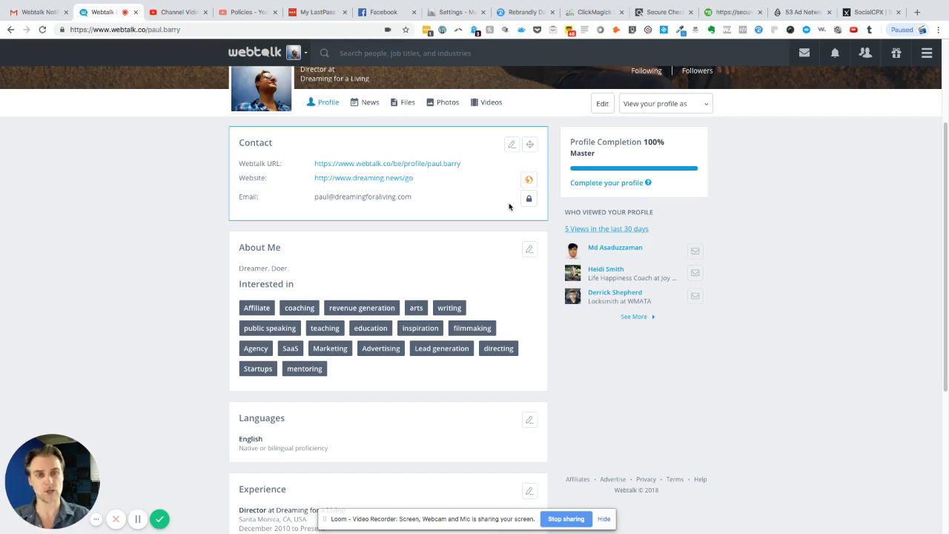
scroll(509, 206, "up", 5)
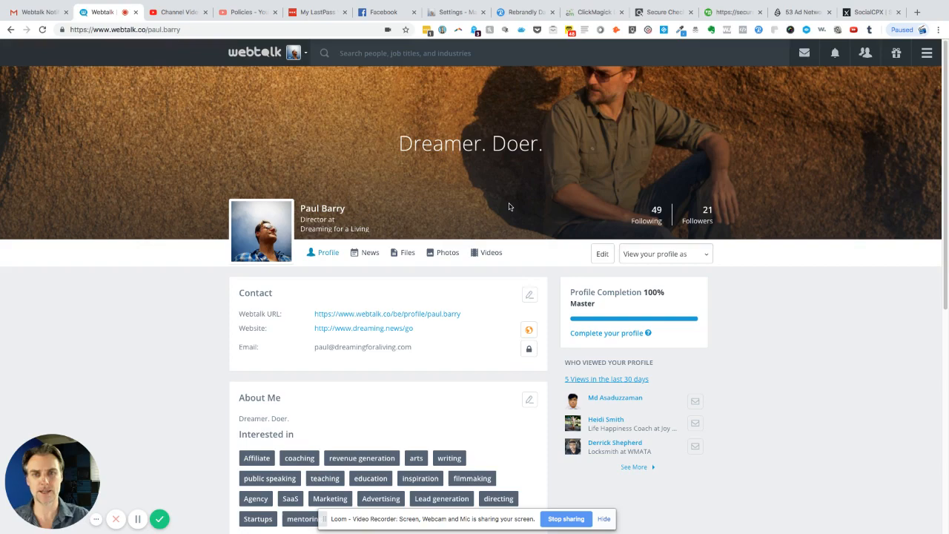
scroll(459, 182, "down", 8)
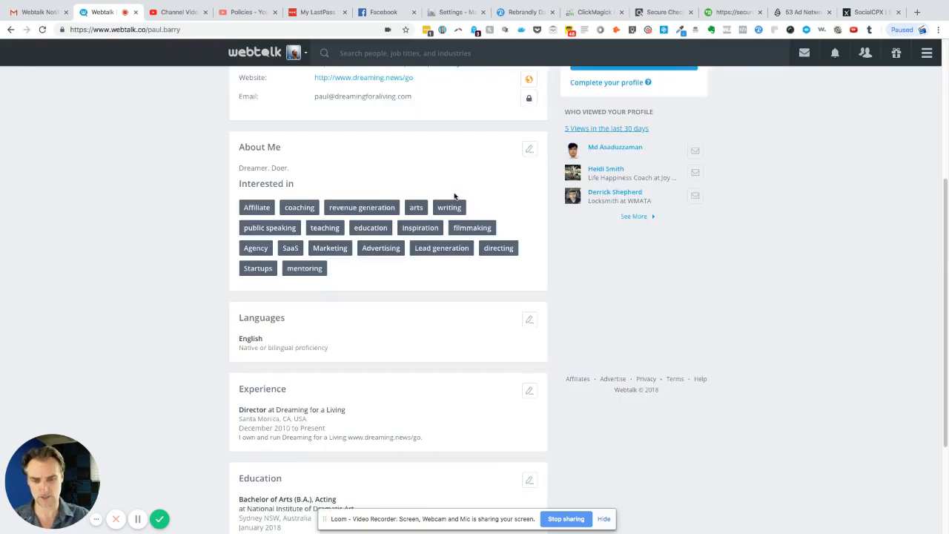
scroll(452, 196, "down", 5)
scroll(444, 207, "up", 15)
key("alt+Left")
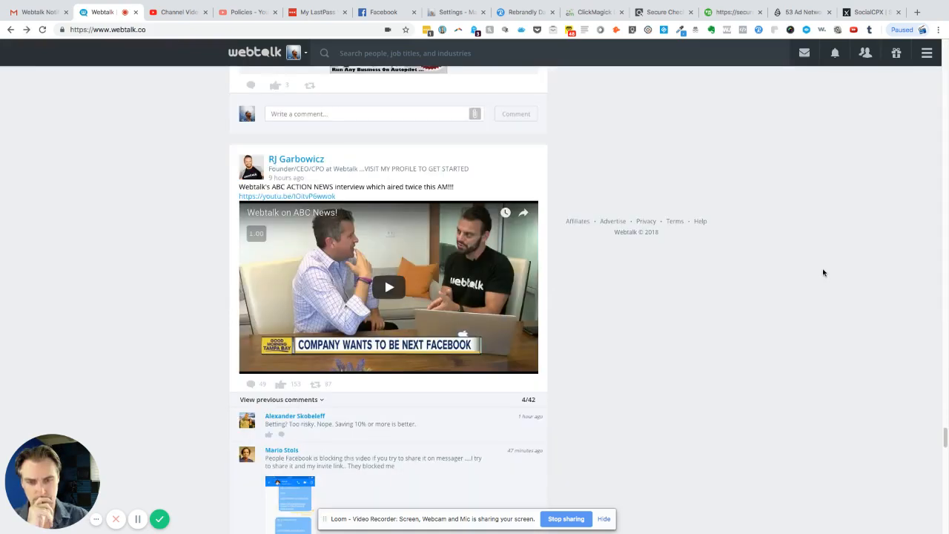
Play the embedded YouTube video in RJ Garbowicz's feed post
left_click(389, 286)
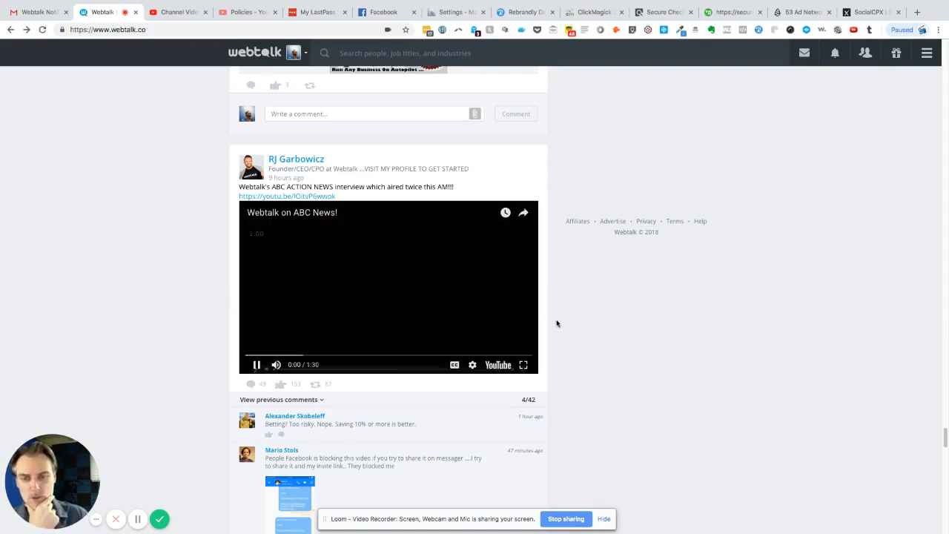
Watch the ABC News interview video in full screen
left_click(522, 363)
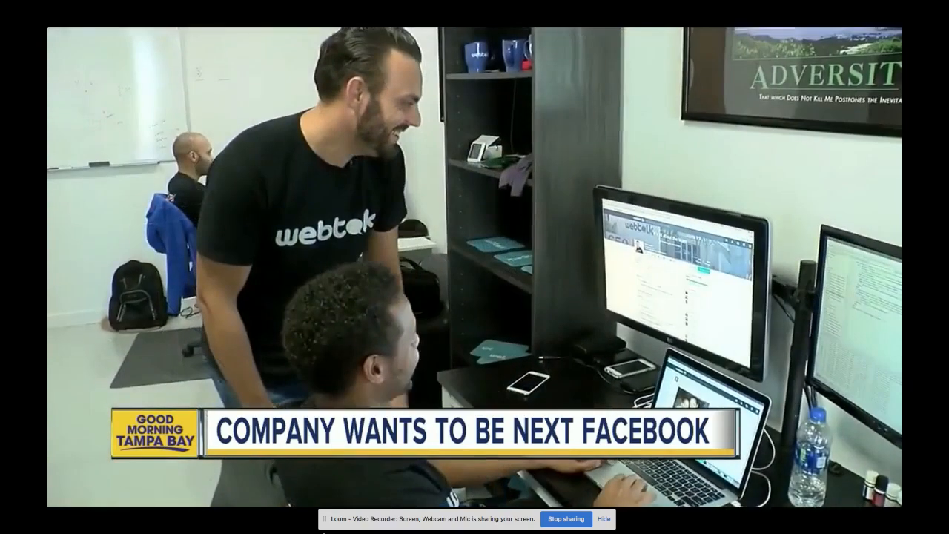
Exit full screen and pause the interview video near its end
key("Escape")
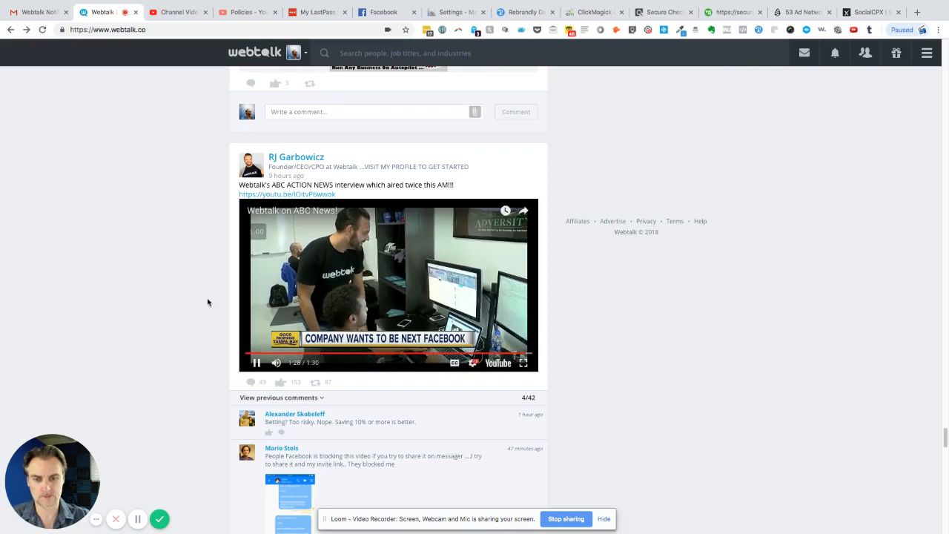
left_click(268, 282)
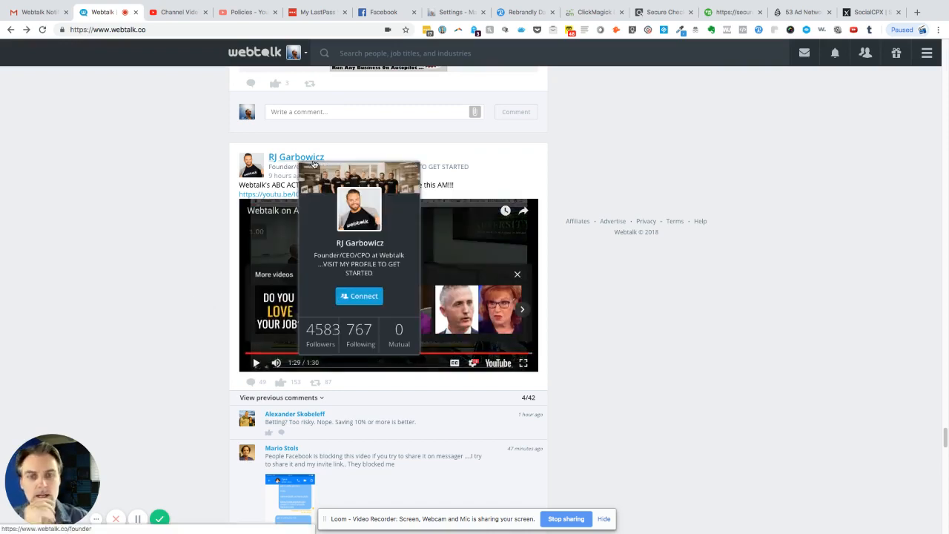
mouse_move(296, 157)
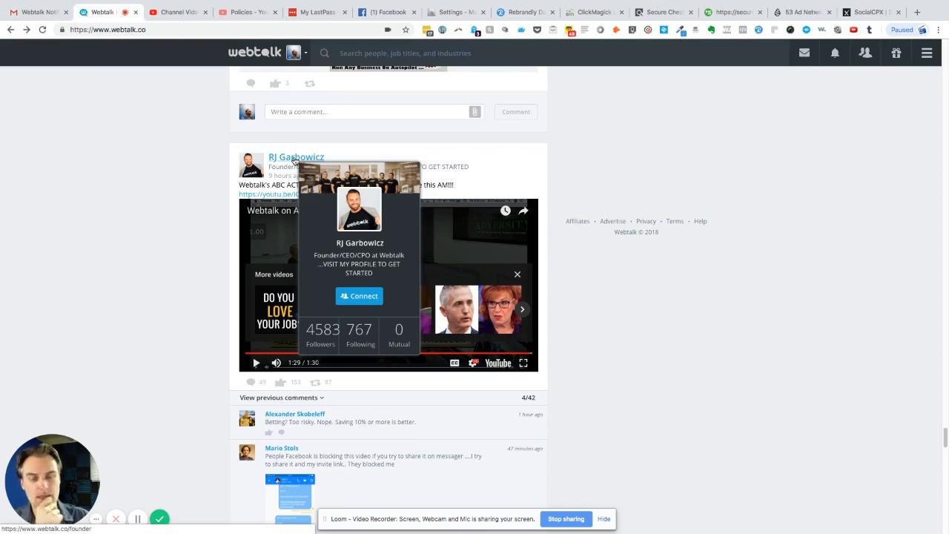
left_click(295, 158)
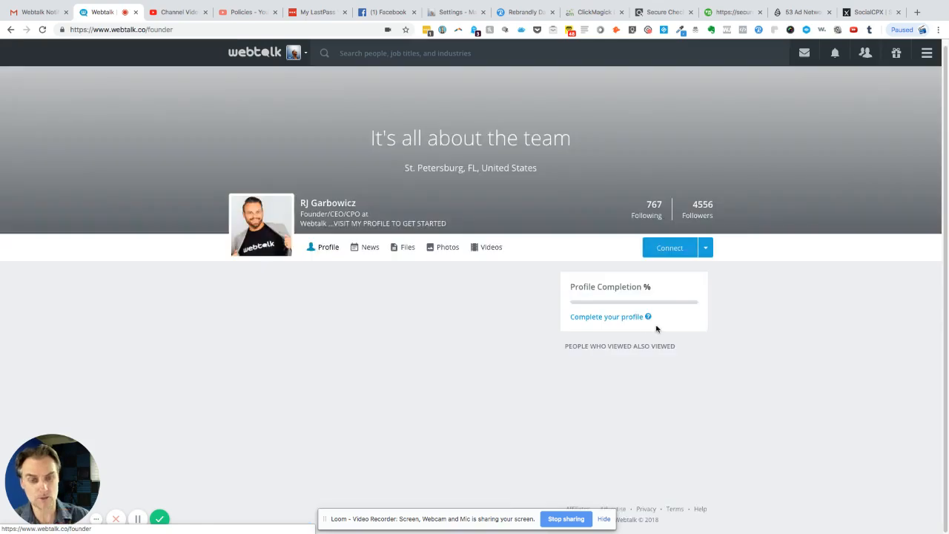
left_click(599, 318)
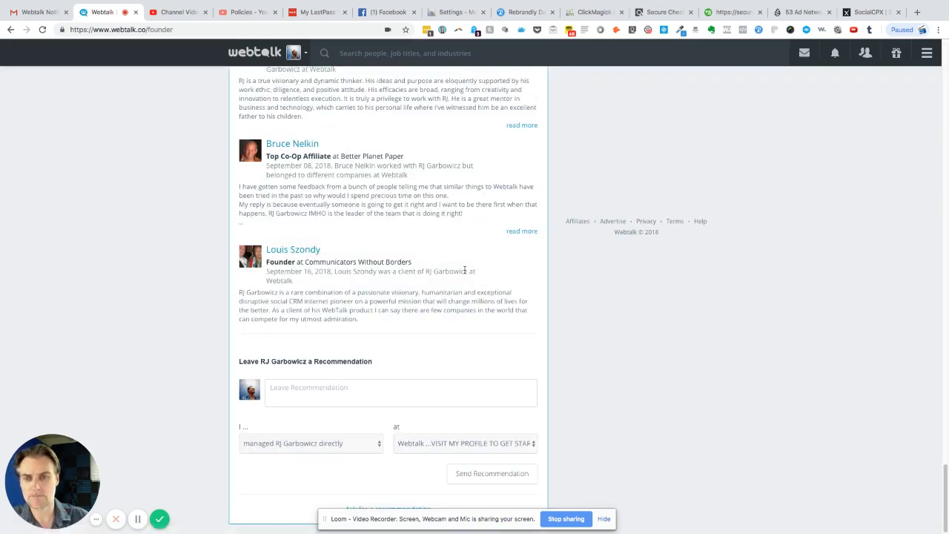
scroll(463, 269, "up", 10)
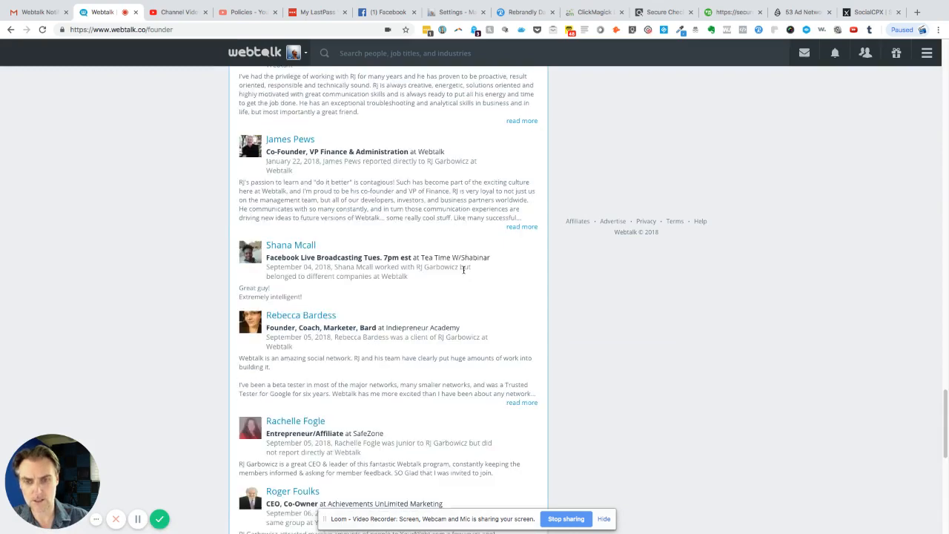
scroll(464, 270, "up", 10)
scroll(463, 270, "up", 5)
scroll(463, 273, "up", 5)
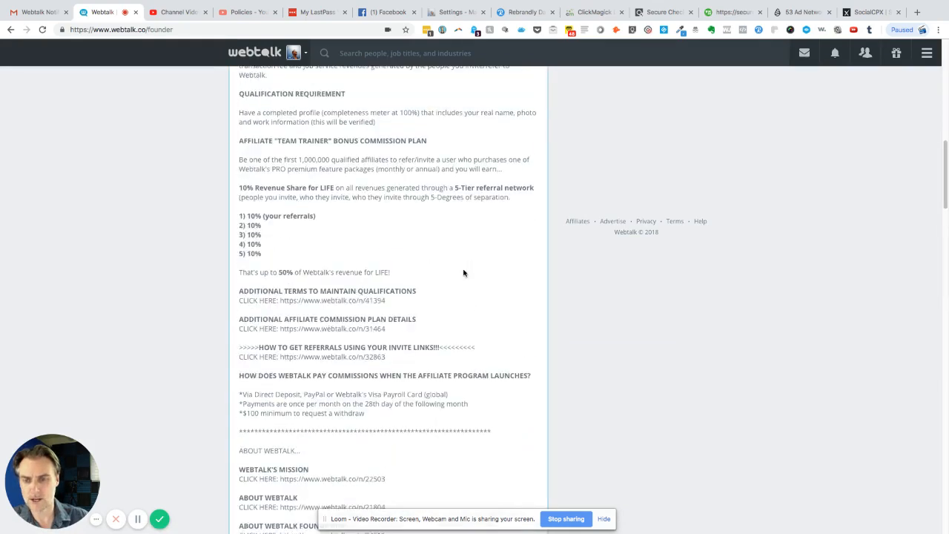
scroll(463, 273, "up", 5)
scroll(464, 273, "up", 8)
scroll(464, 272, "up", 3)
scroll(463, 273, "up", 6)
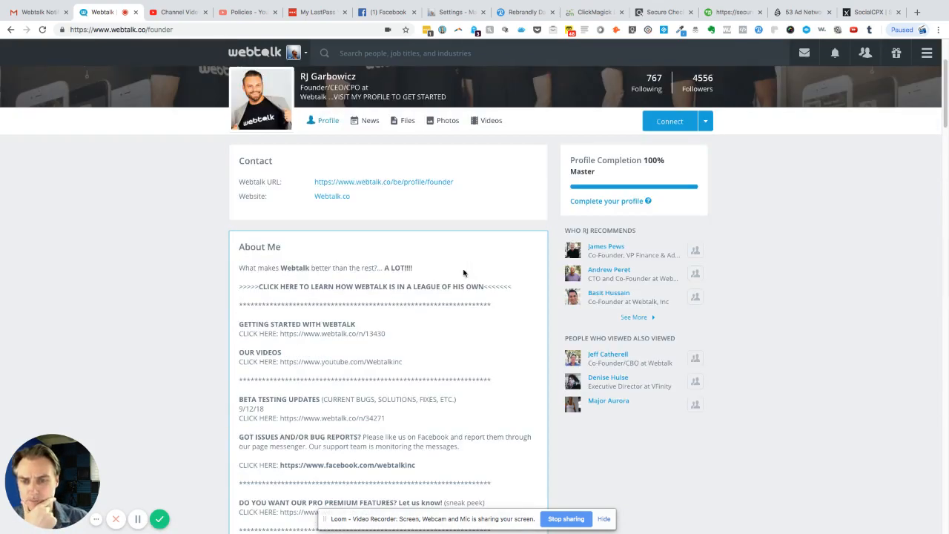
scroll(464, 273, "down", 2)
scroll(463, 273, "down", 1)
scroll(463, 273, "down", 1)
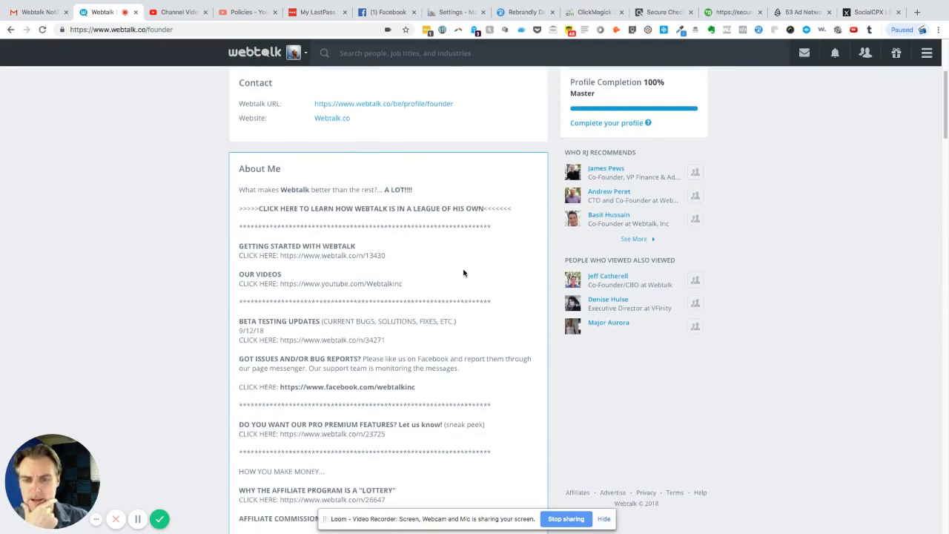
scroll(463, 273, "down", 1)
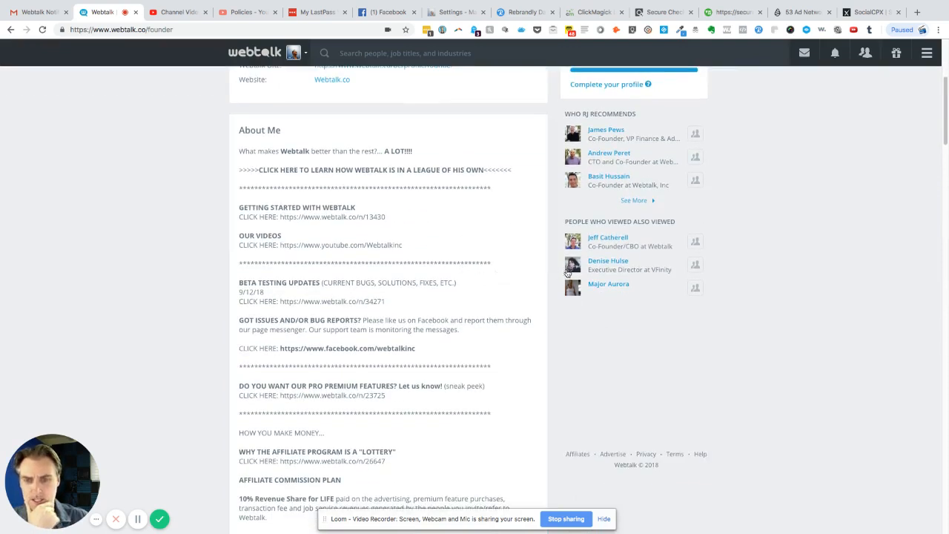
scroll(464, 272, "down", 1)
scroll(452, 267, "down", 1)
scroll(451, 263, "down", 1)
scroll(451, 263, "down", 1)
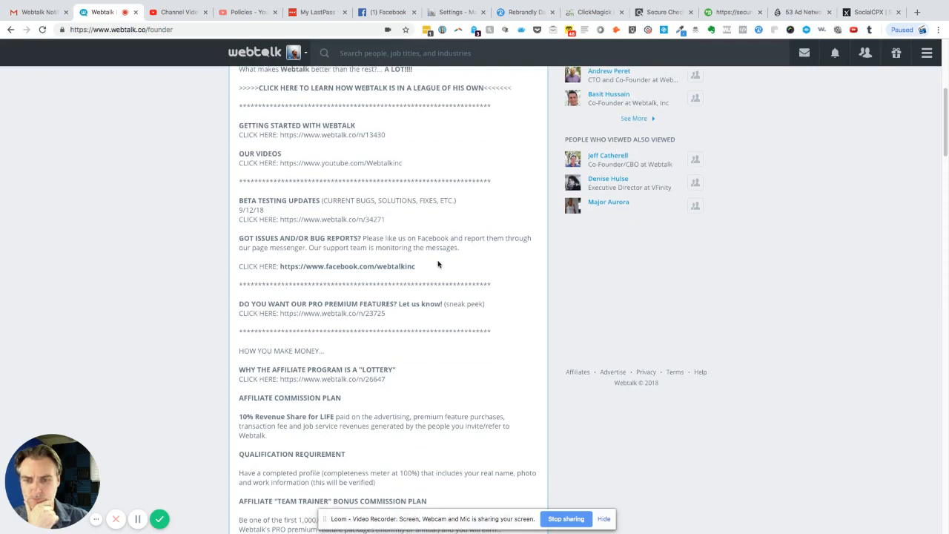
scroll(441, 265, "down", 1)
scroll(415, 266, "down", 1)
scroll(401, 268, "down", 1)
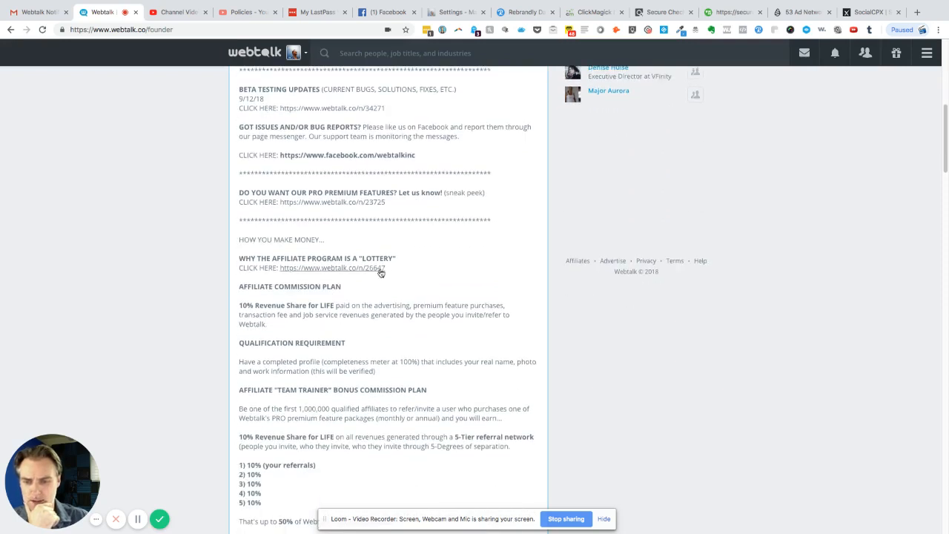
scroll(391, 269, "down", 1)
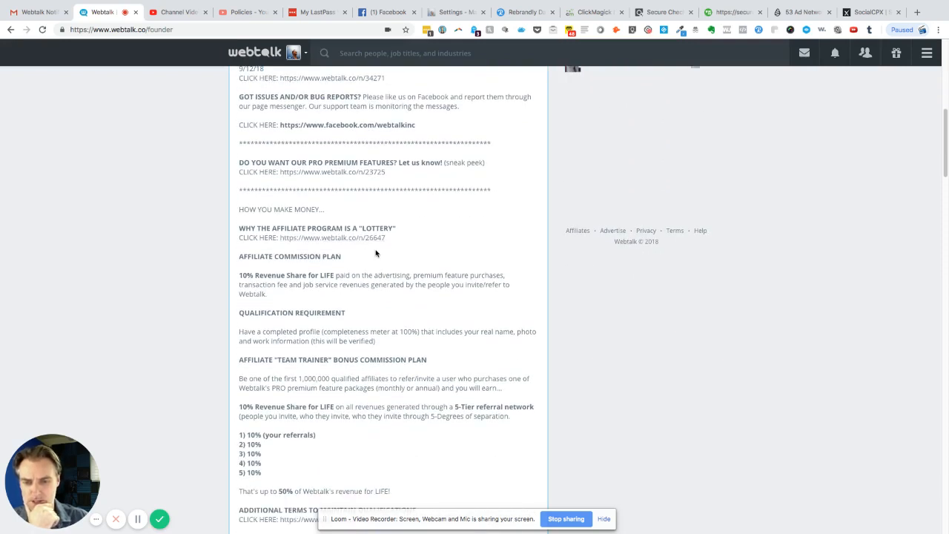
scroll(386, 252, "down", 1)
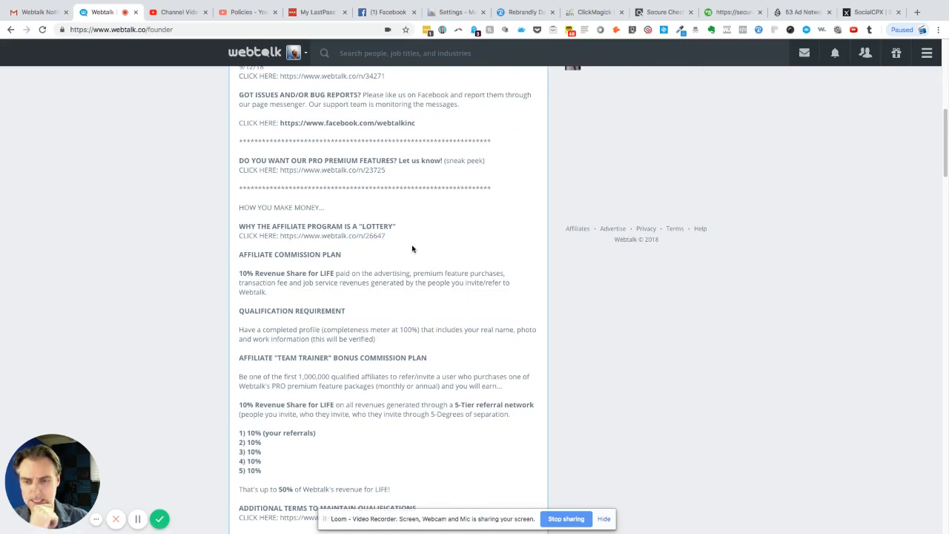
scroll(412, 248, "down", 1)
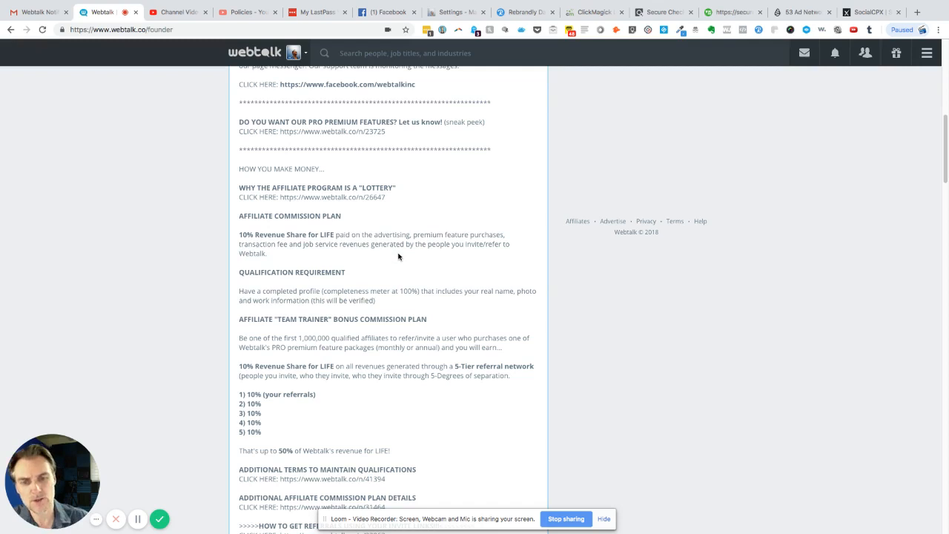
scroll(398, 257, "down", 1)
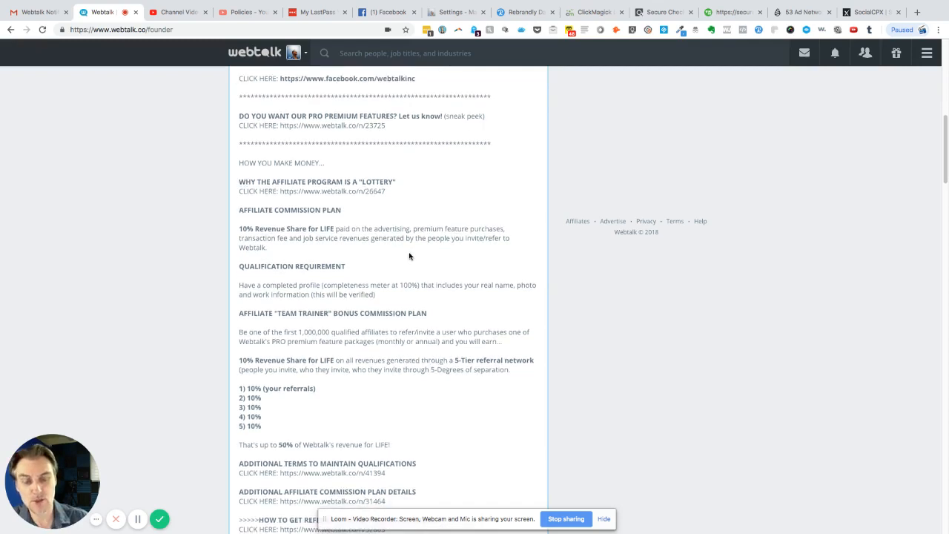
scroll(411, 257, "down", 1)
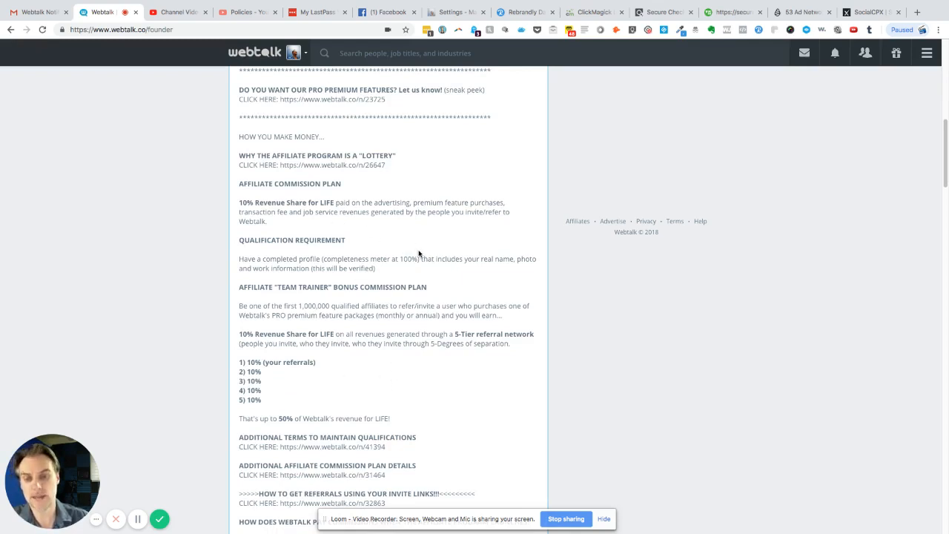
scroll(418, 253, "down", 1)
scroll(400, 253, "down", 1)
scroll(356, 256, "down", 1)
scroll(311, 262, "down", 1)
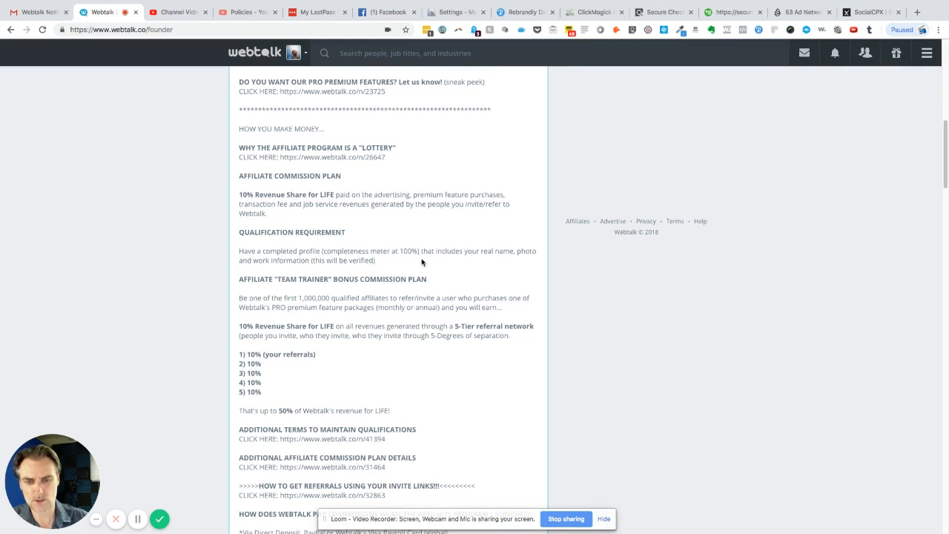
Highlight the qualification requirement sentence, '1,000,000 qualified' and the premium feature packages phrase
left_click_drag(376, 260, 237, 255)
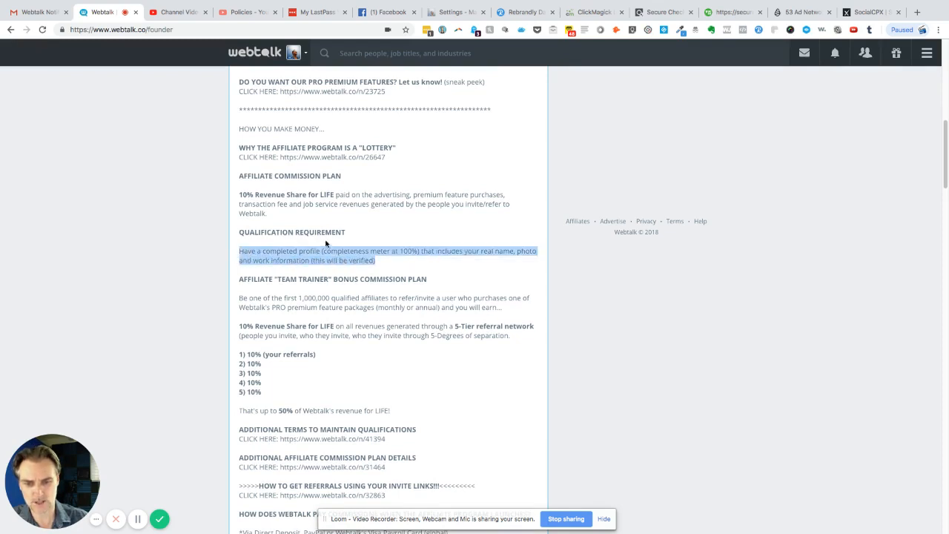
scroll(326, 243, "down", 3)
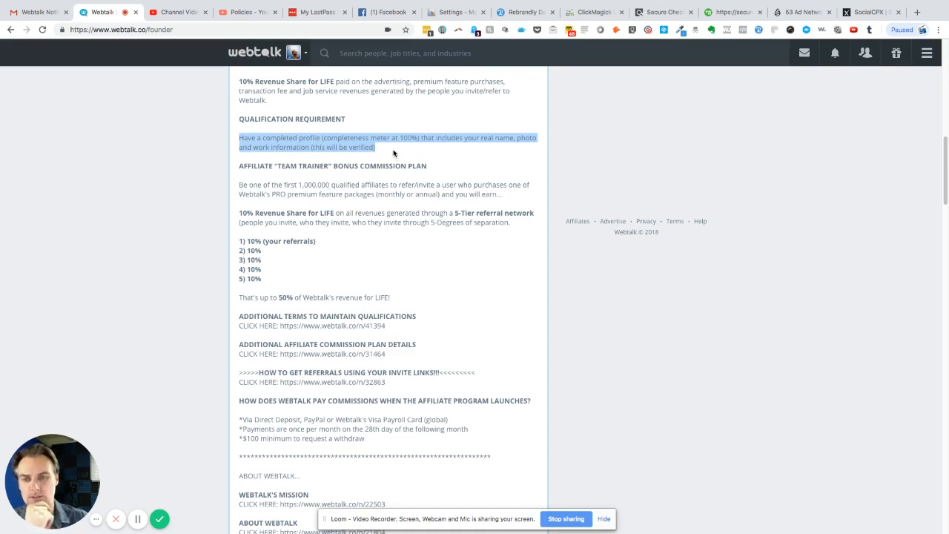
left_click_drag(376, 147, 239, 137)
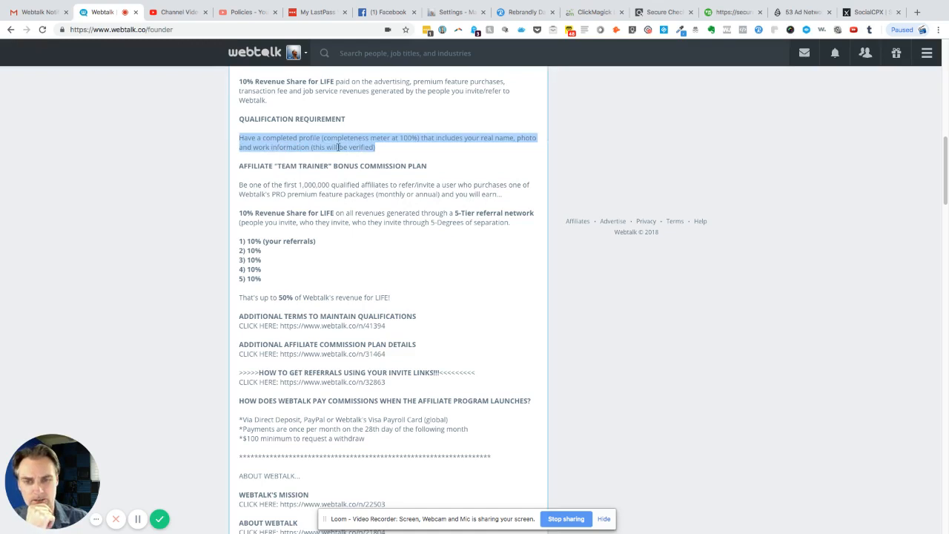
left_click_drag(360, 185, 300, 185)
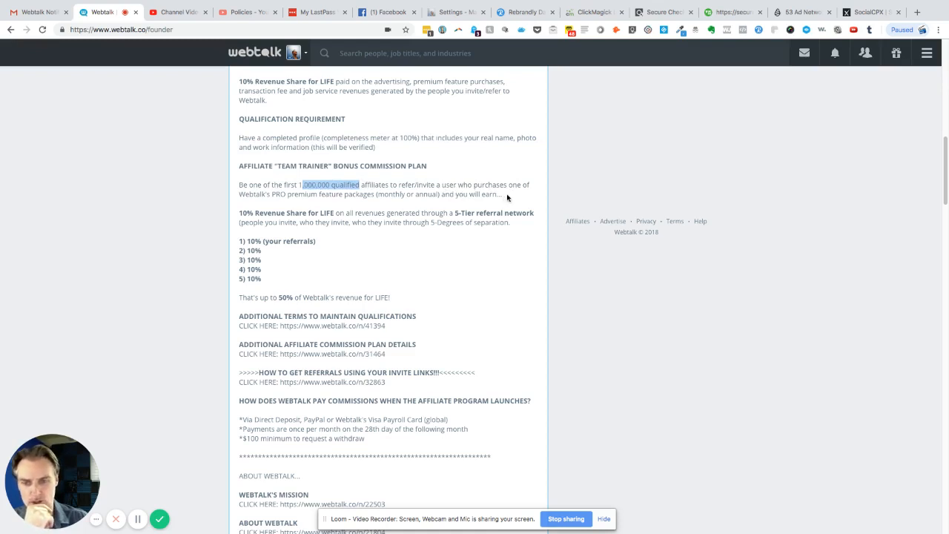
left_click_drag(504, 195, 307, 194)
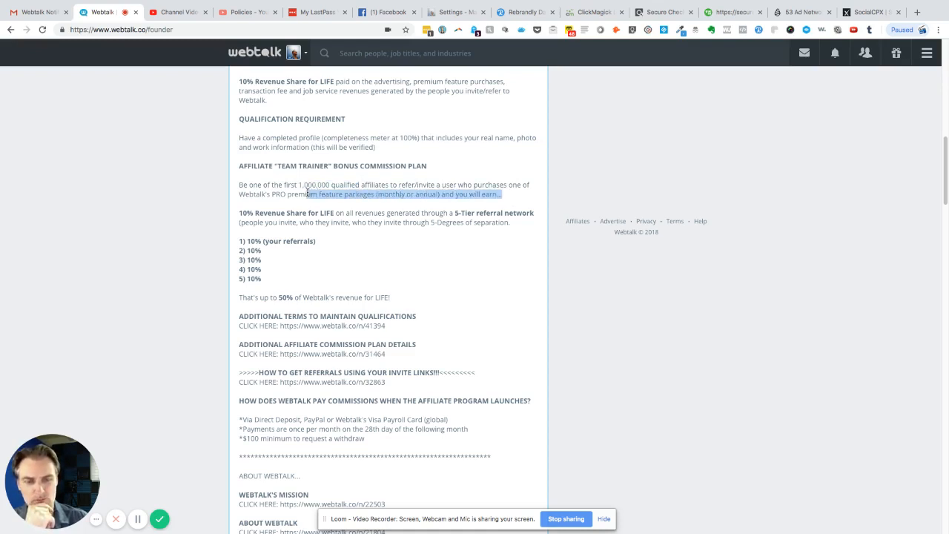
scroll(312, 194, "down", 1)
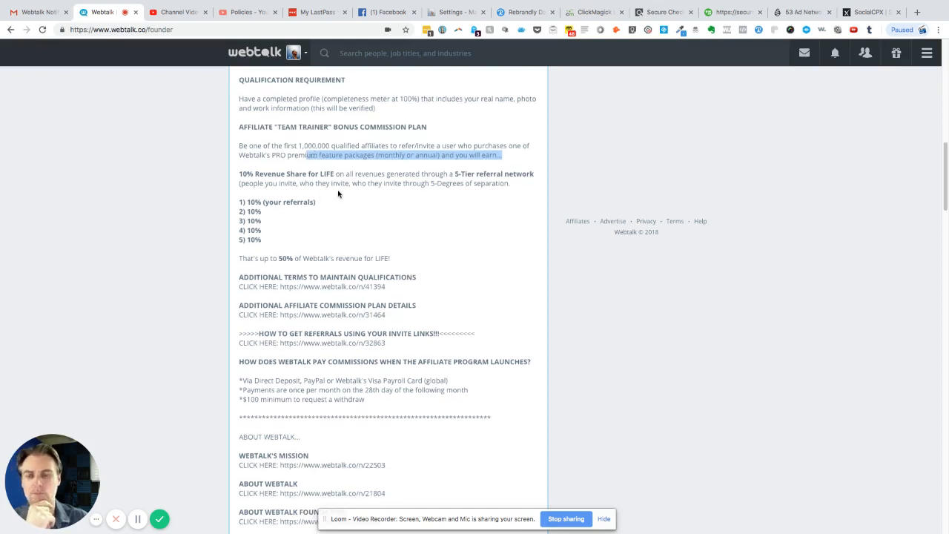
Highlight '10% Revenue Share for LIFE', the 5-Degrees referral line and the tier percentages
left_click(337, 155)
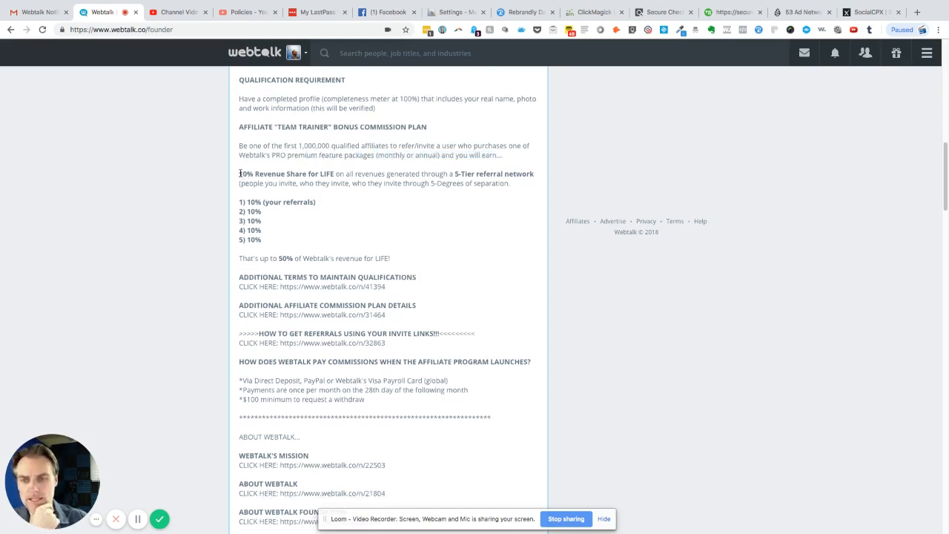
left_click_drag(239, 173, 337, 174)
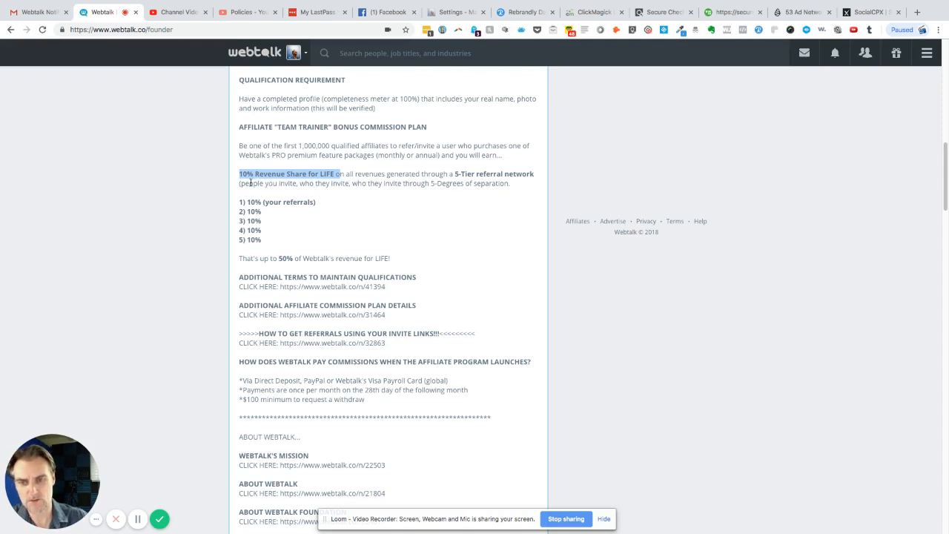
left_click_drag(242, 183, 509, 183)
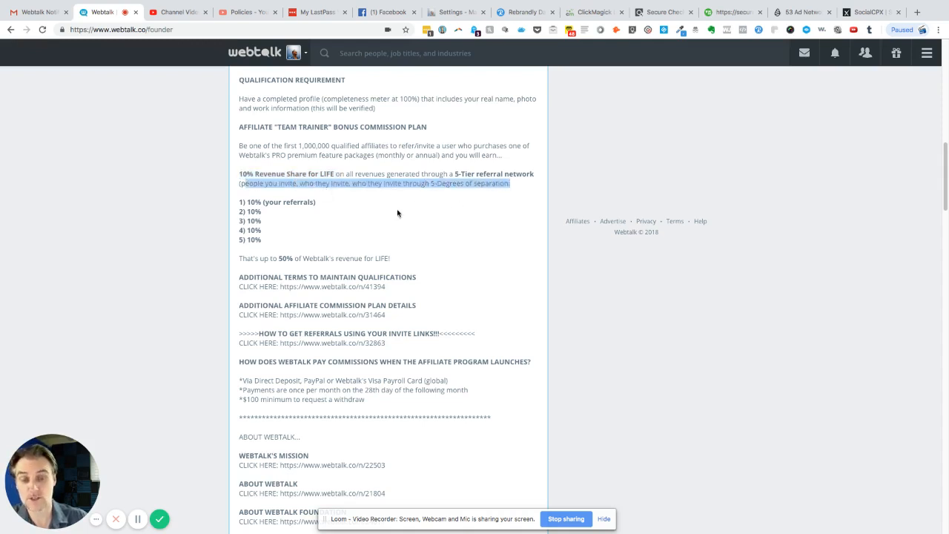
mouse_move(317, 201)
left_mouse_down()
mouse_move(247, 202)
mouse_move(261, 212)
mouse_move(247, 221)
left_mouse_up()
scroll(289, 230, "down", 1)
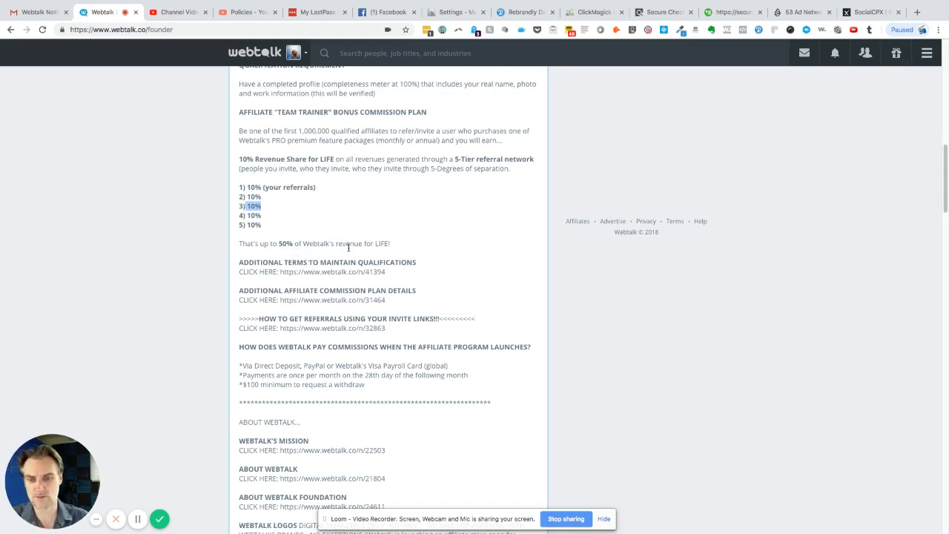
scroll(350, 250, "down", 1)
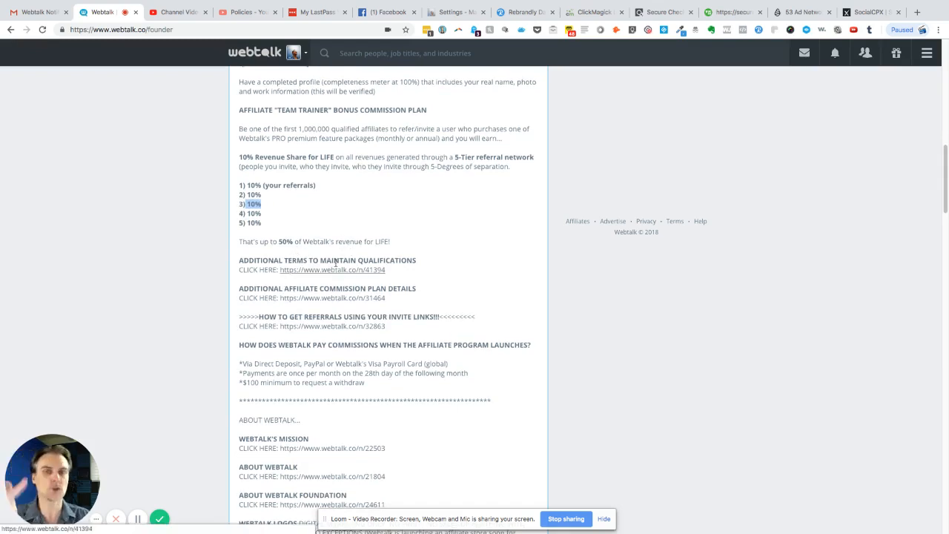
scroll(335, 274, "down", 1)
key("Home")
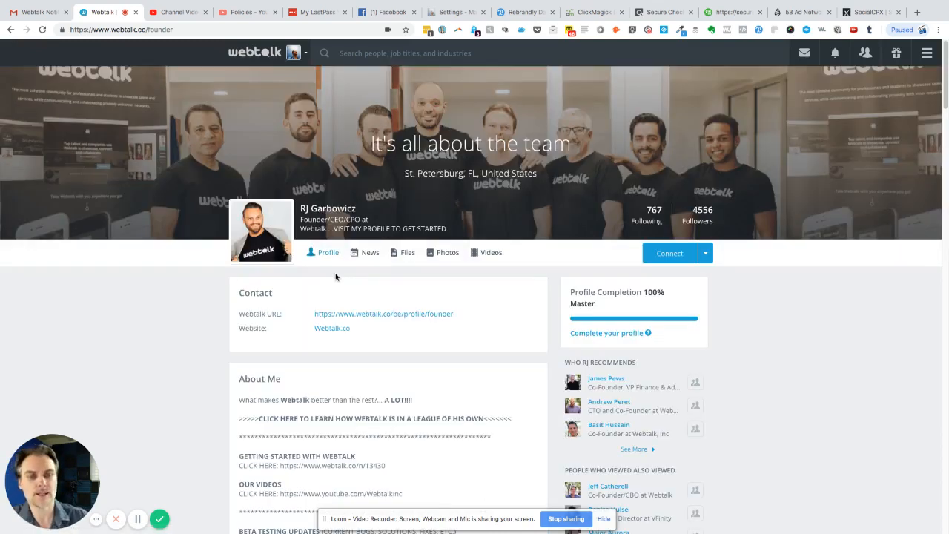